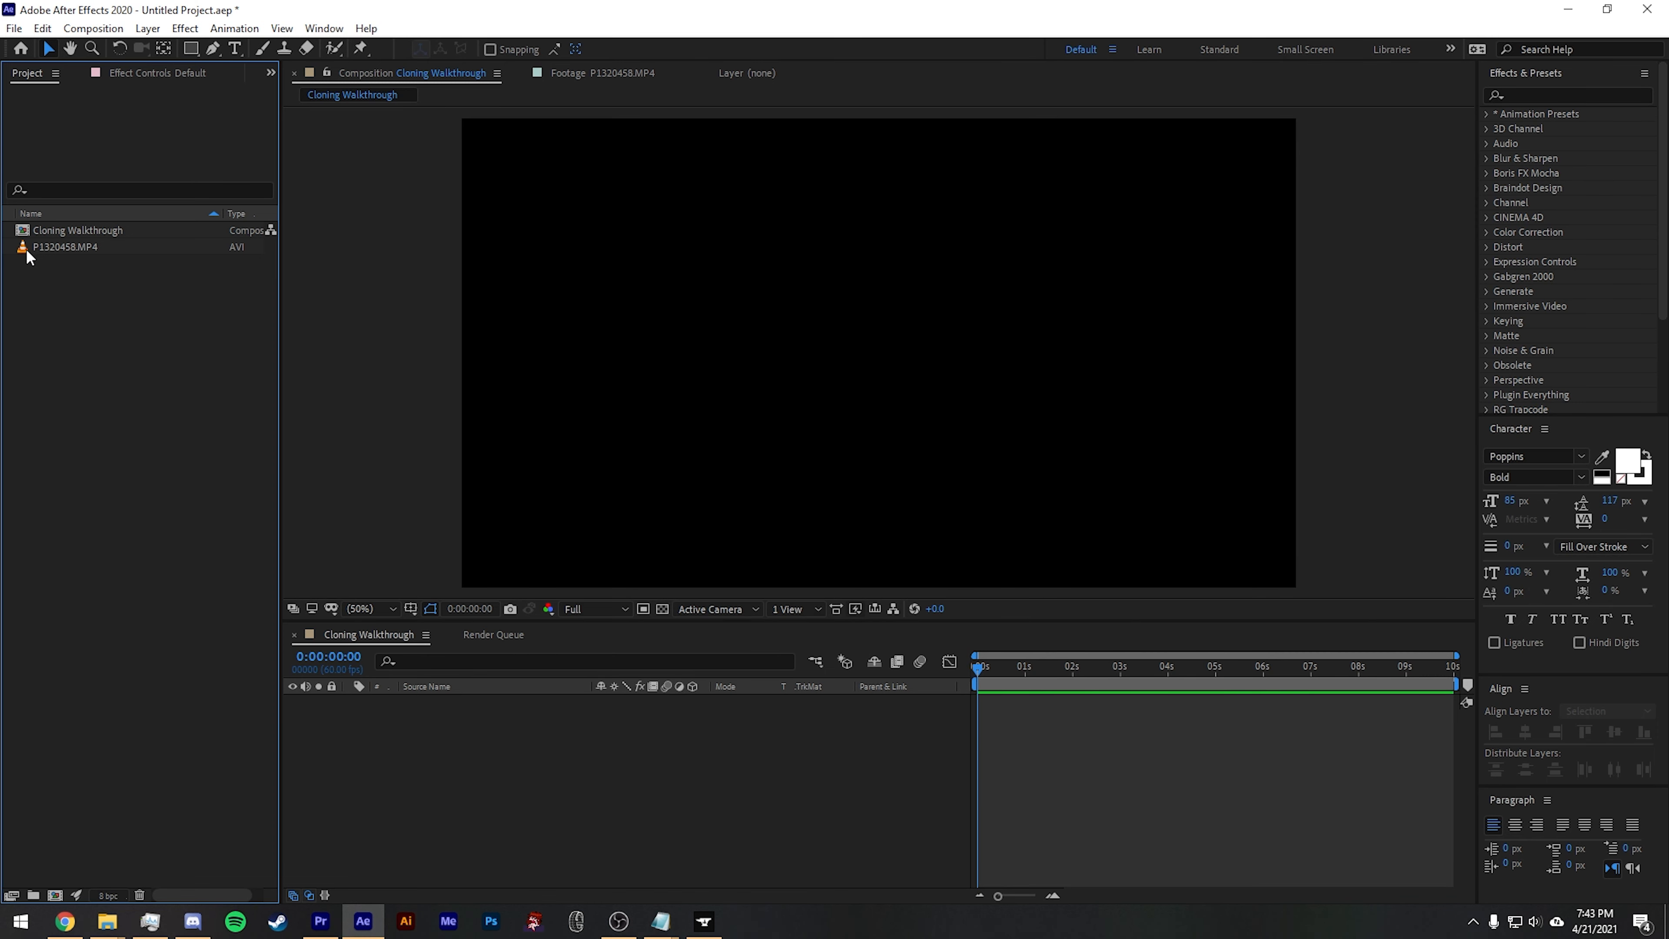
- Preview the P1320458.MP4 footage, going through the clip to check the man's different positions in front of the building
{"action": "double_click", "coordinate": [28, 249]}
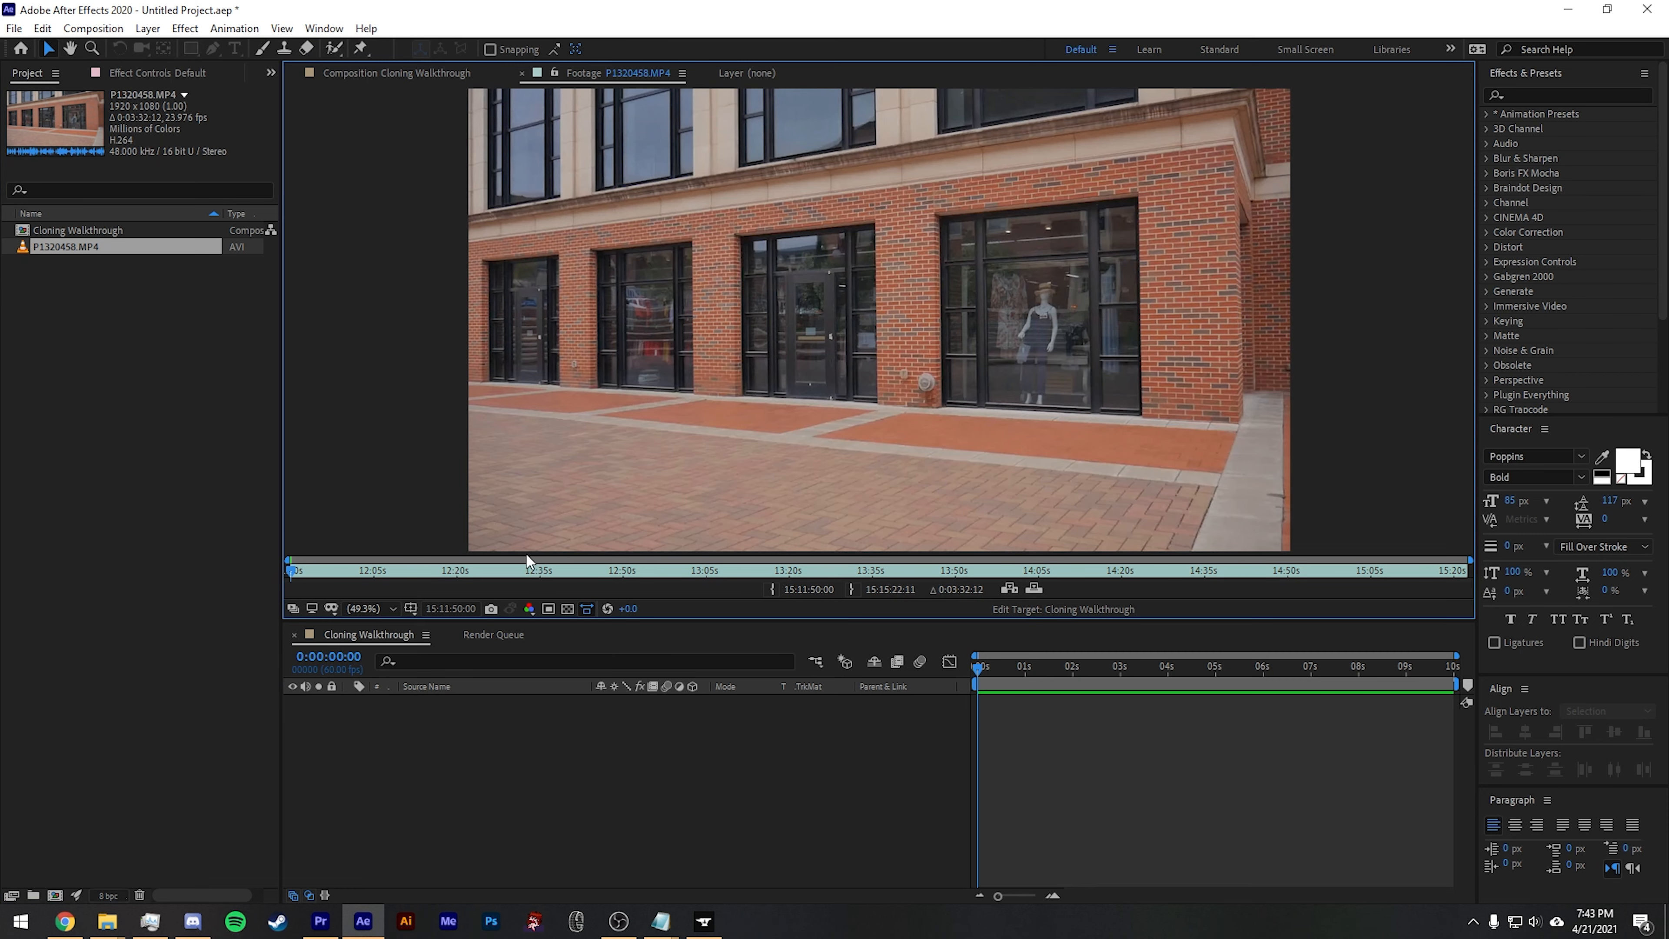
{"action": "left_click_drag", "start_coordinate": [307, 568], "coordinate": [271, 572]}
{"action": "mouse_move", "coordinate": [294, 574]}
{"action": "left_mouse_down"}
{"action": "mouse_move", "coordinate": [369, 572]}
{"action": "mouse_move", "coordinate": [323, 572]}
{"action": "left_mouse_up"}
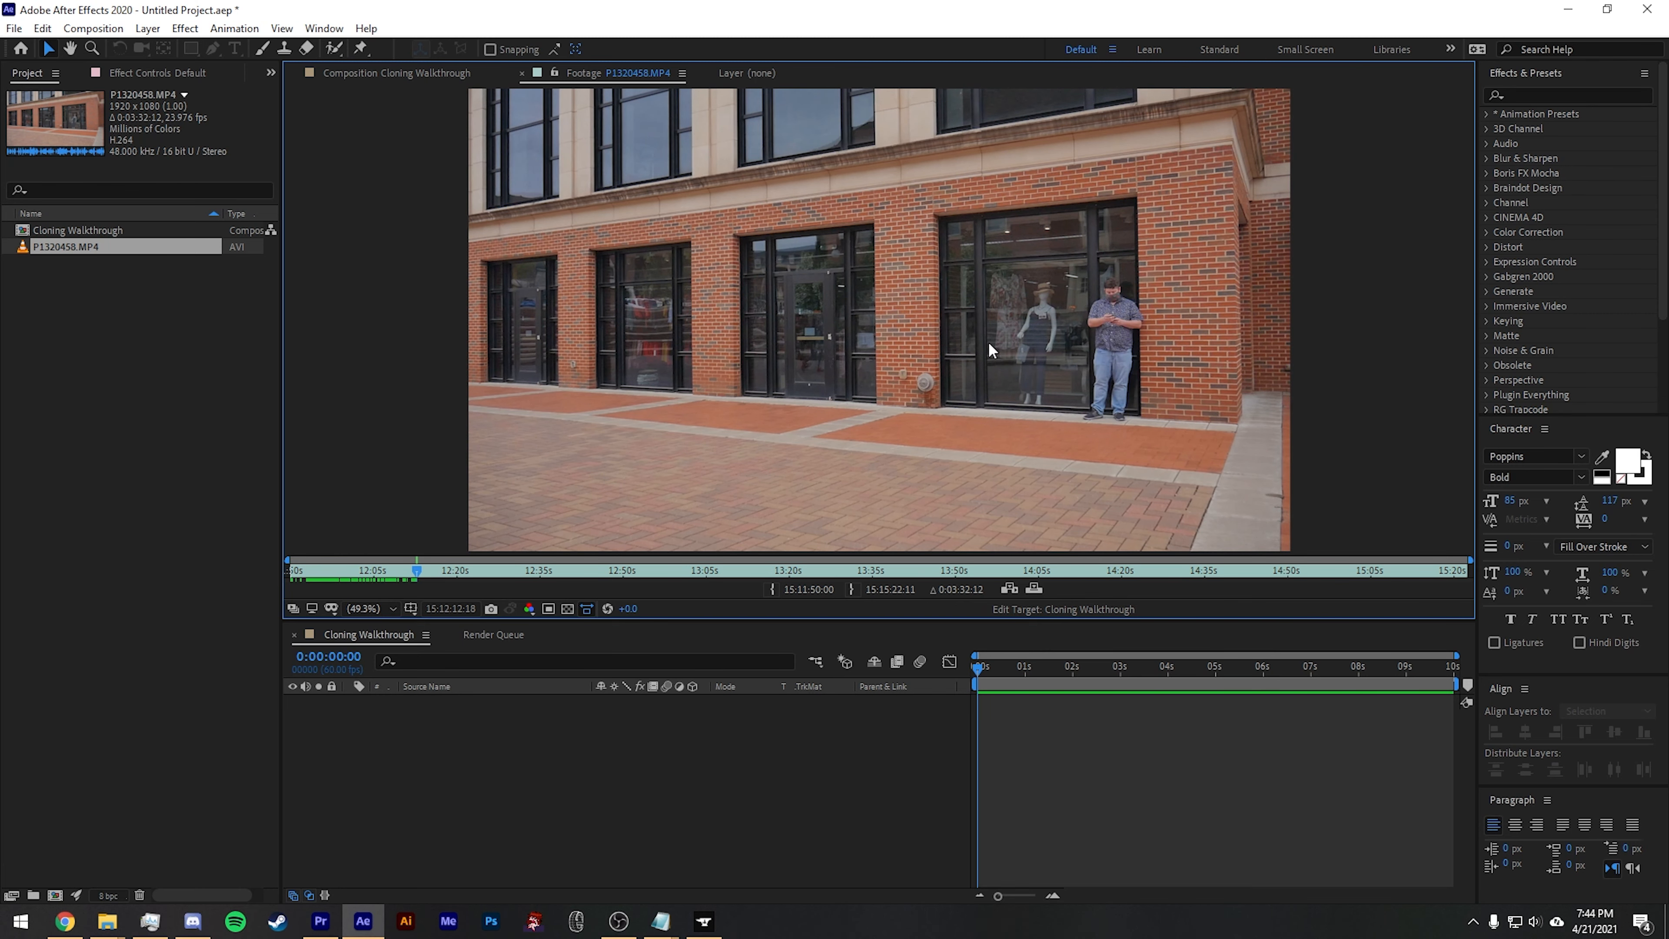
{"action": "left_click", "coordinate": [598, 571]}
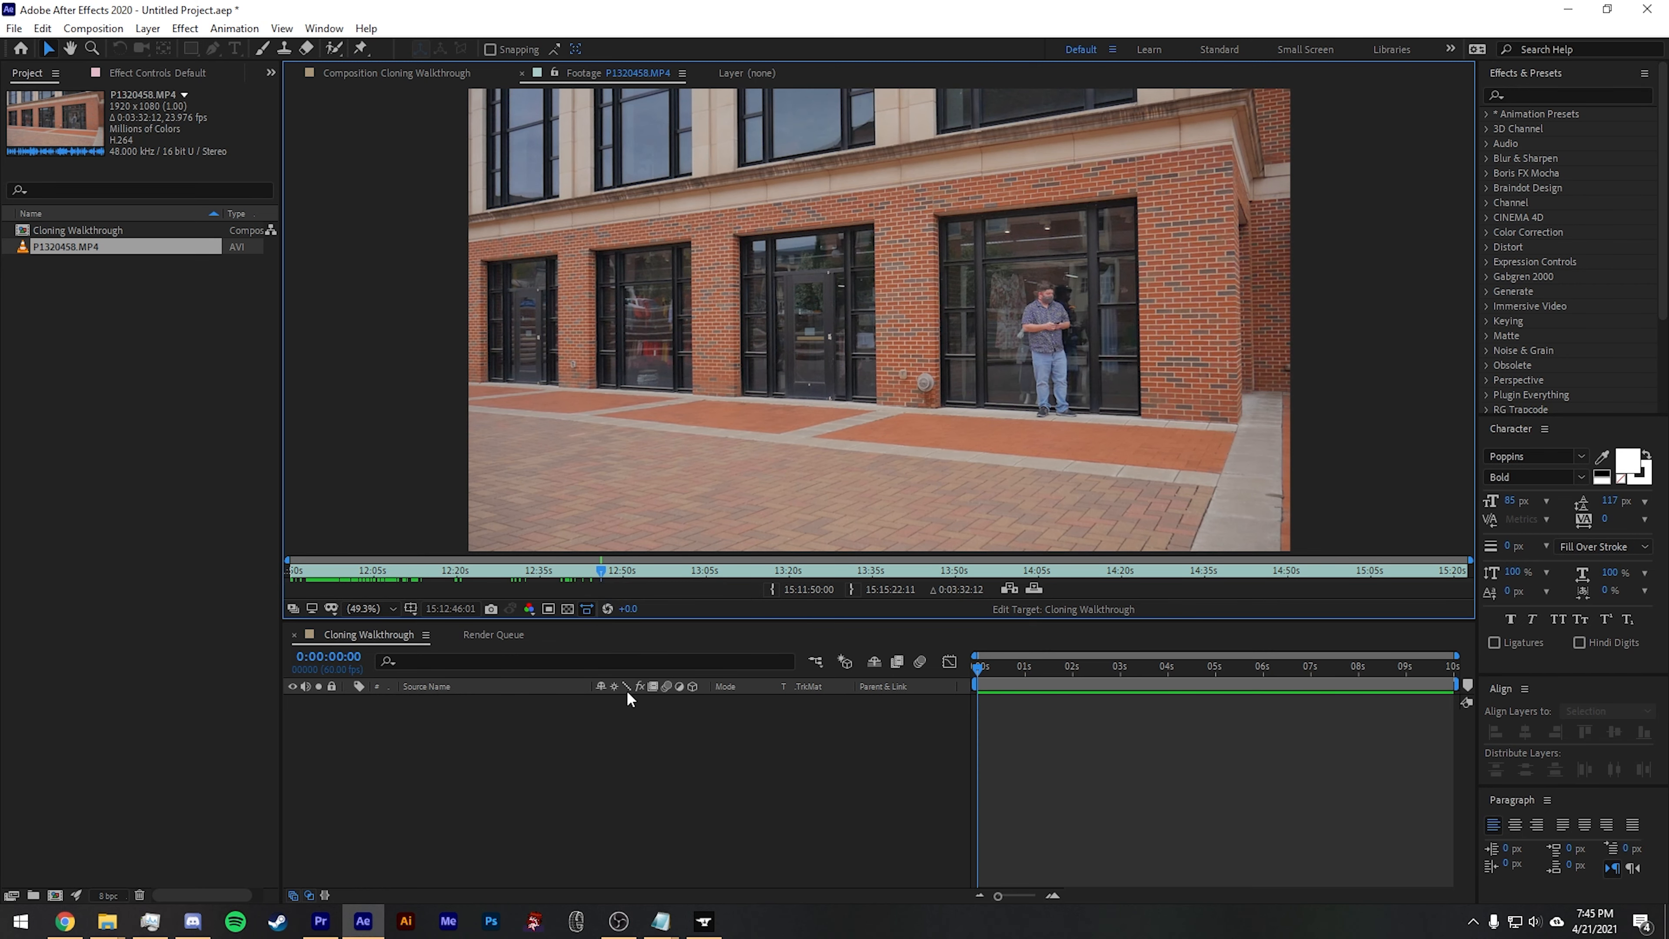
- Add the P1320458.MP4 footage to the Cloning Walkthrough composition and look through it to the composition's end
{"action": "left_click", "coordinate": [665, 798]}
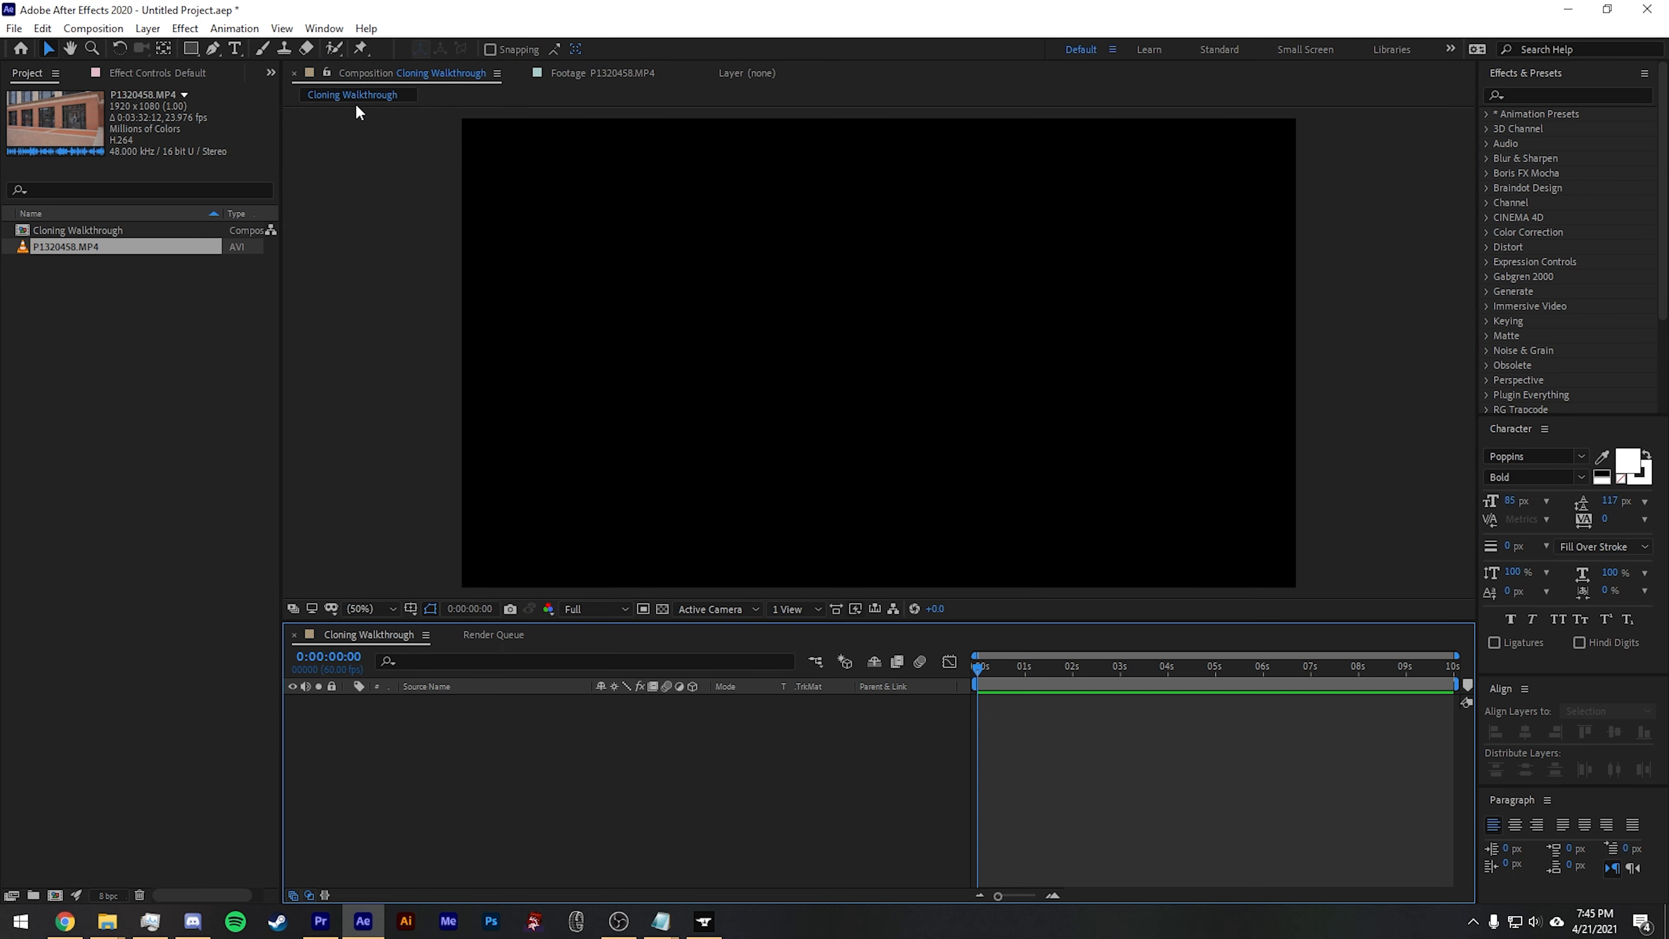
{"action": "left_click_drag", "start_coordinate": [23, 253], "coordinate": [374, 755]}
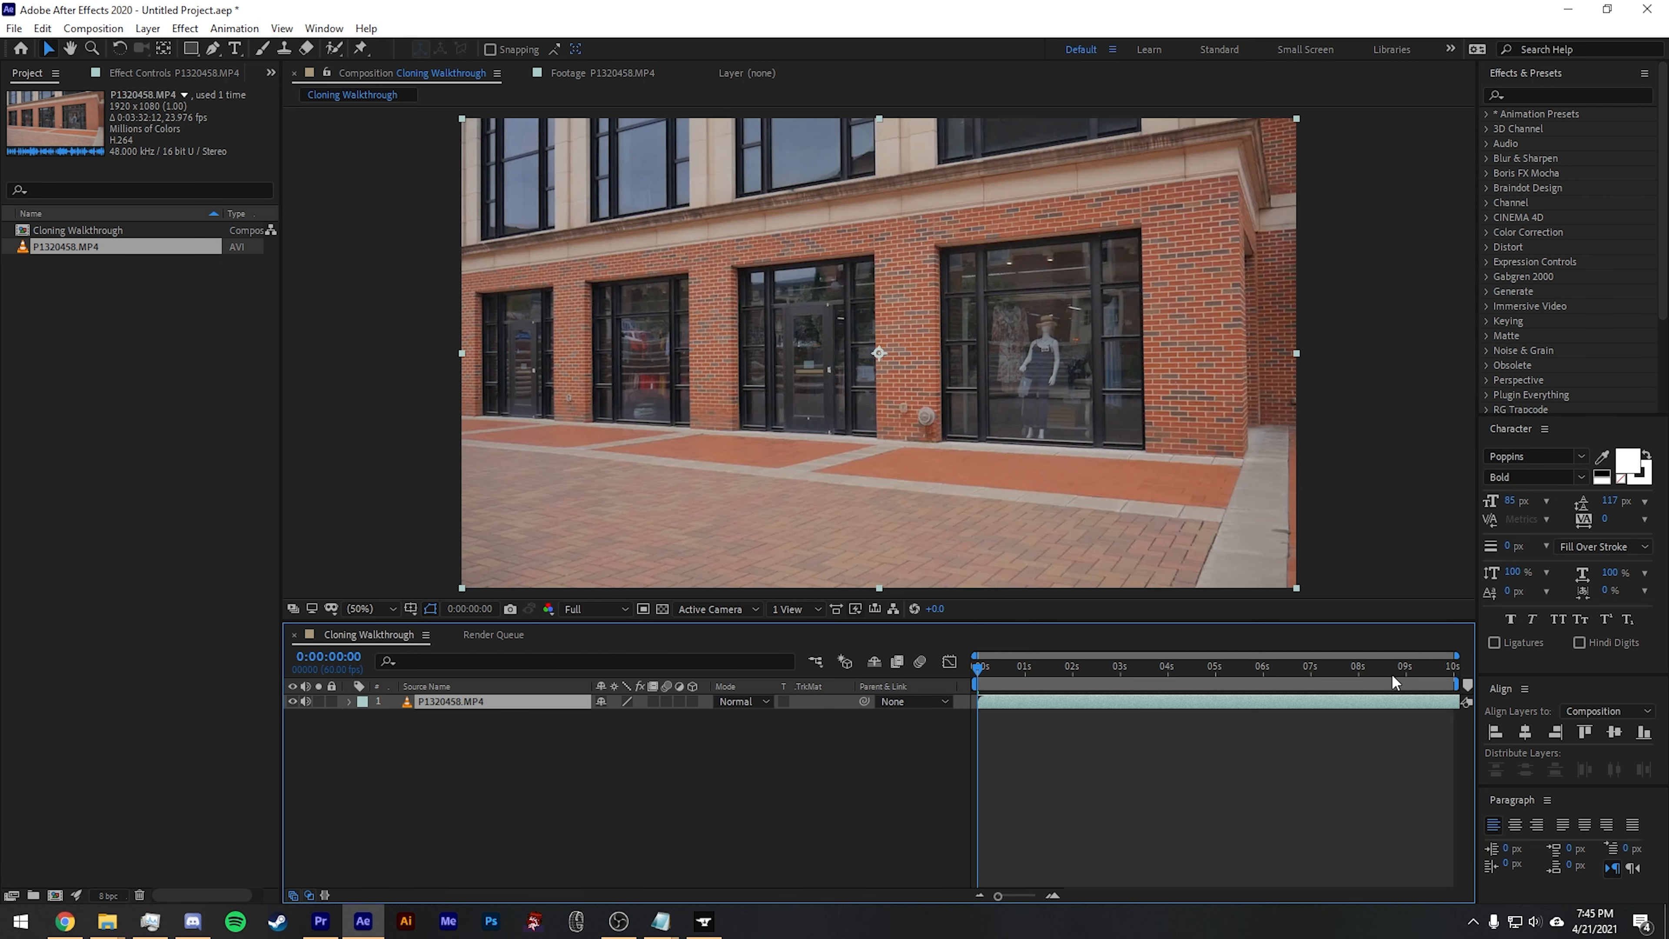
{"action": "left_click", "coordinate": [1425, 669]}
{"action": "left_click_drag", "start_coordinate": [1429, 678], "coordinate": [1458, 674]}
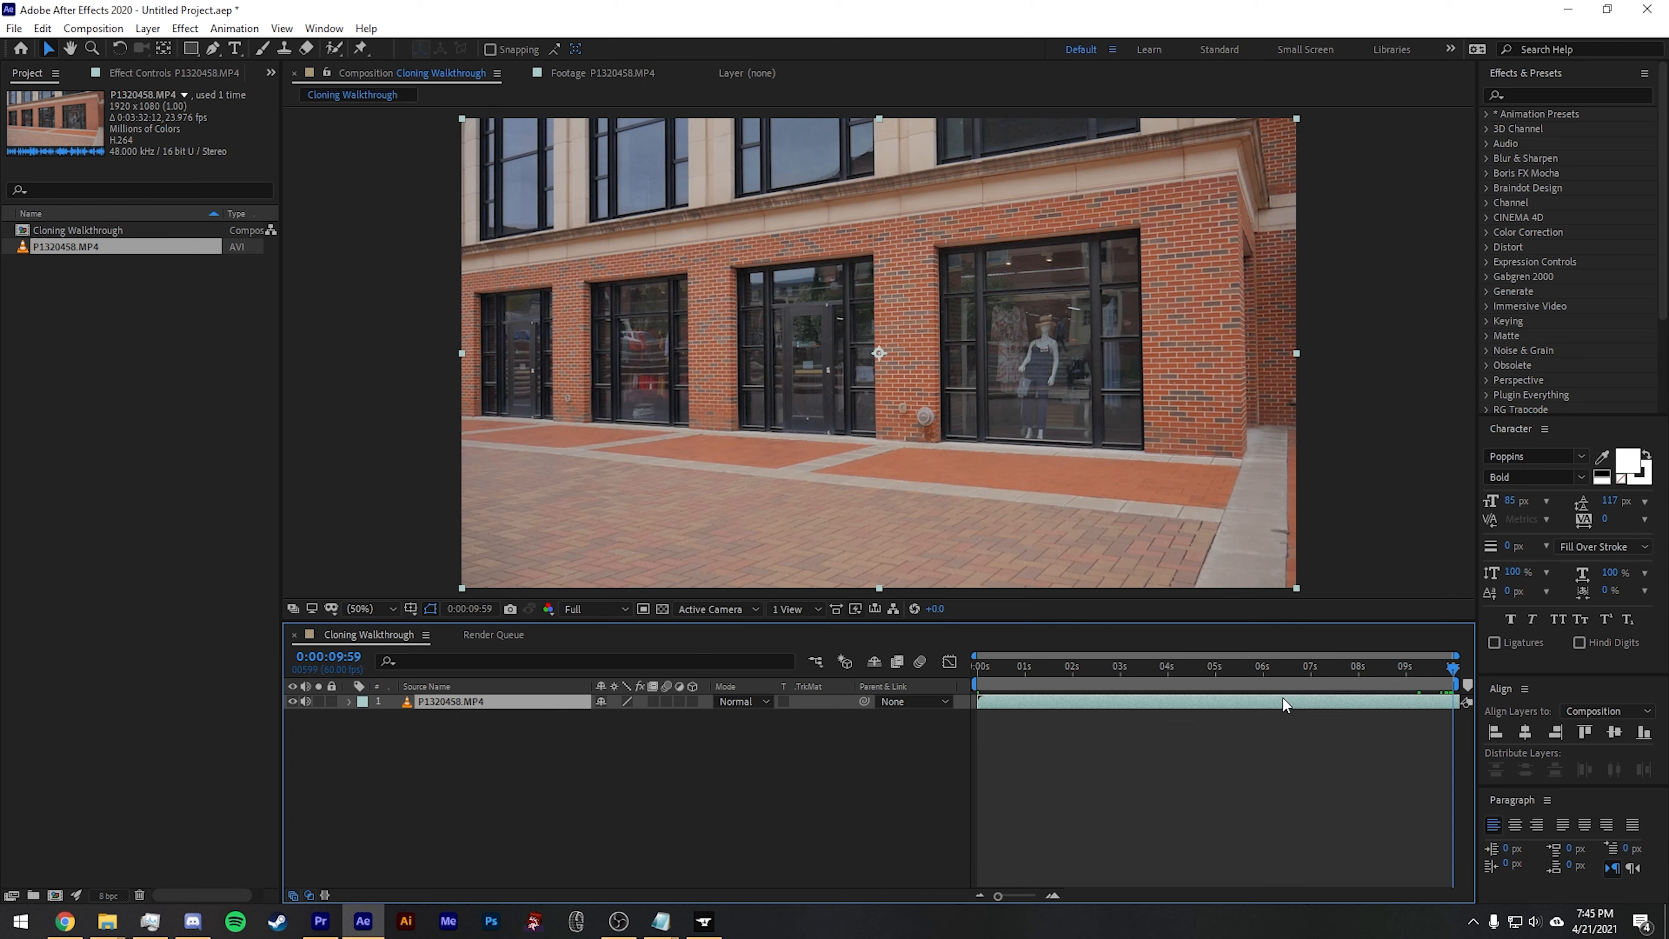
- Duplicate the clip layer and shift the upper copy earlier so a later part of the footage fills the composition
{"action": "key", "text": "ctrl+d"}
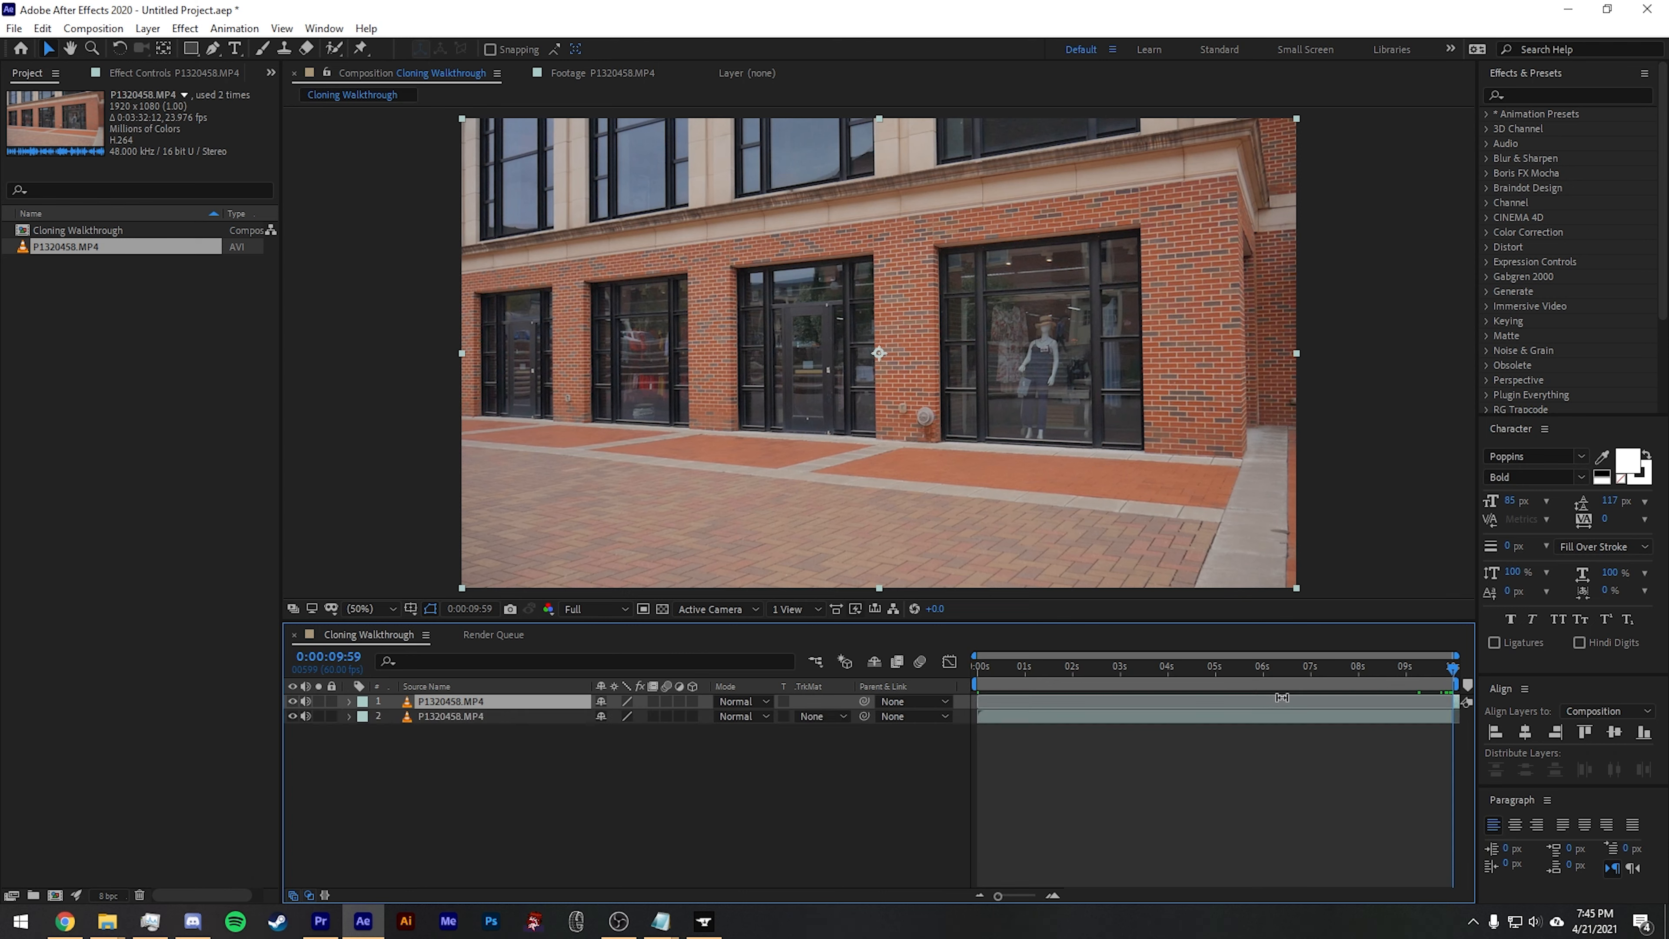
{"action": "left_click_drag", "start_coordinate": [1068, 667], "coordinate": [939, 670]}
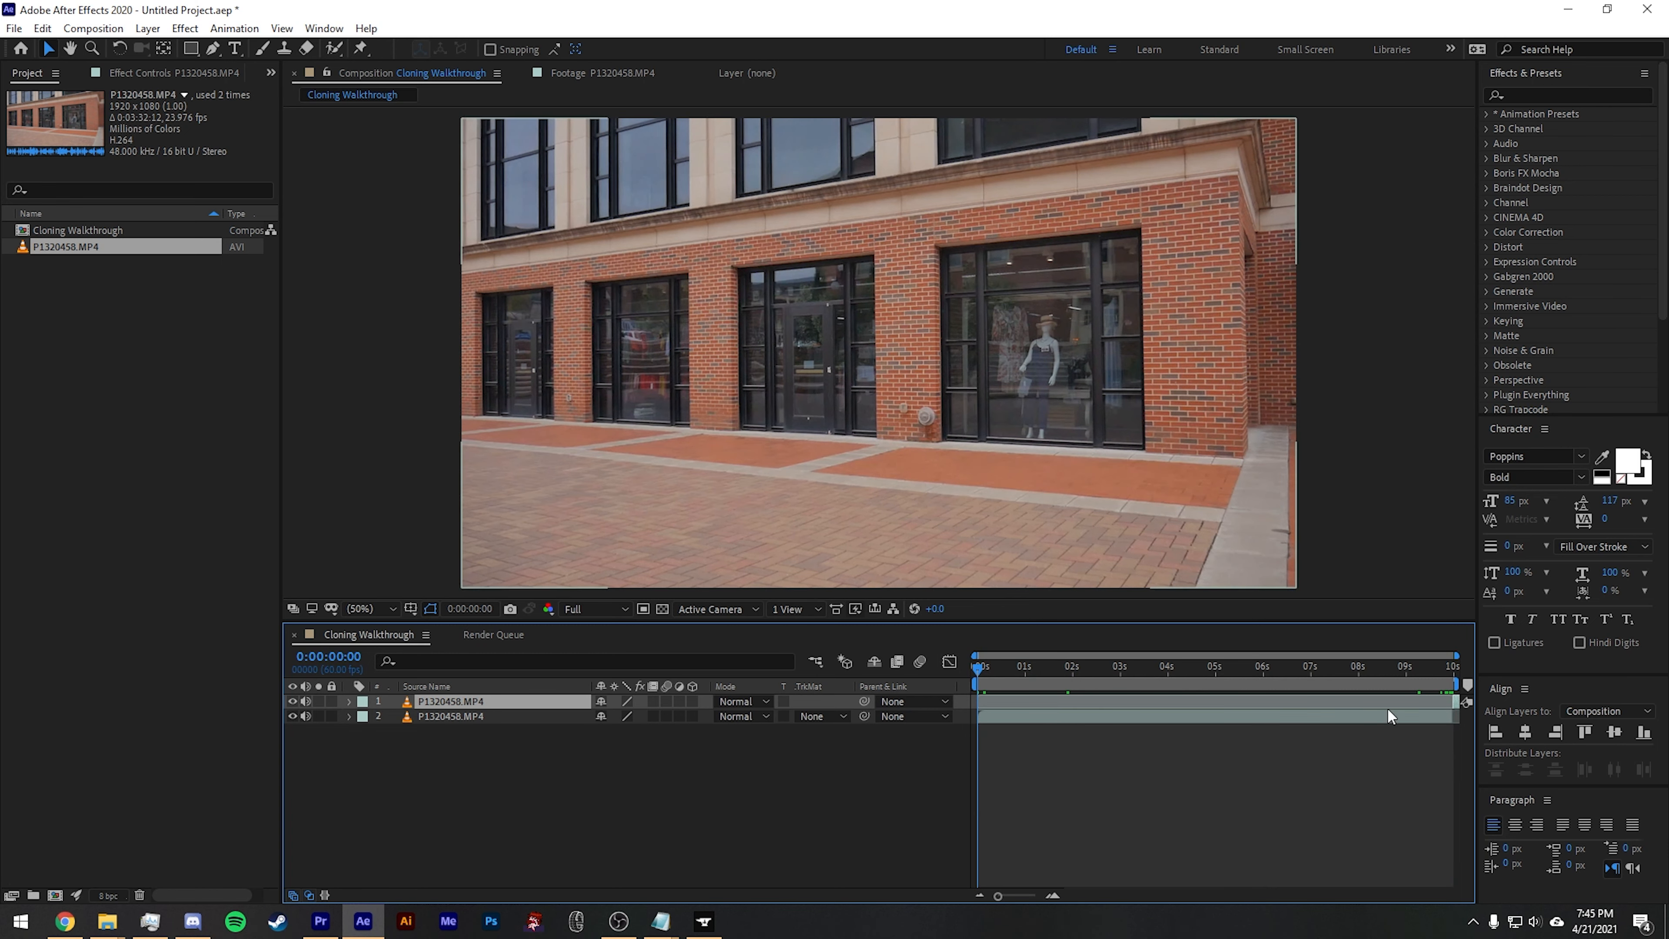
{"action": "left_click_drag", "start_coordinate": [1459, 703], "coordinate": [1424, 704]}
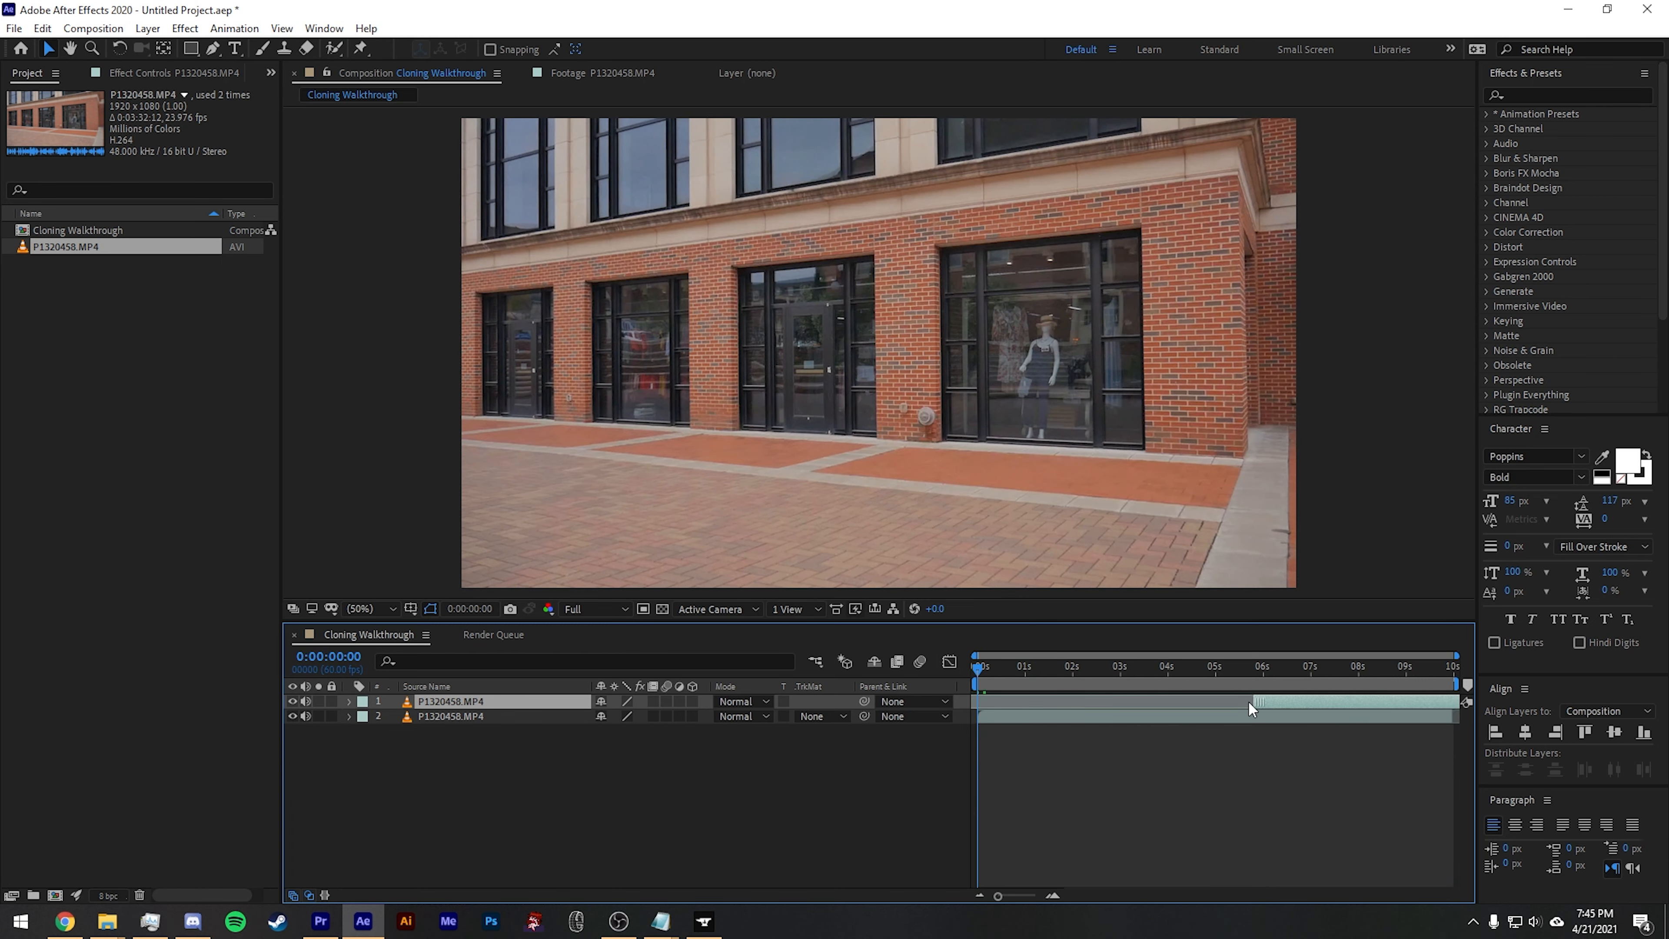
{"action": "left_click_drag", "start_coordinate": [978, 712], "coordinate": [904, 714]}
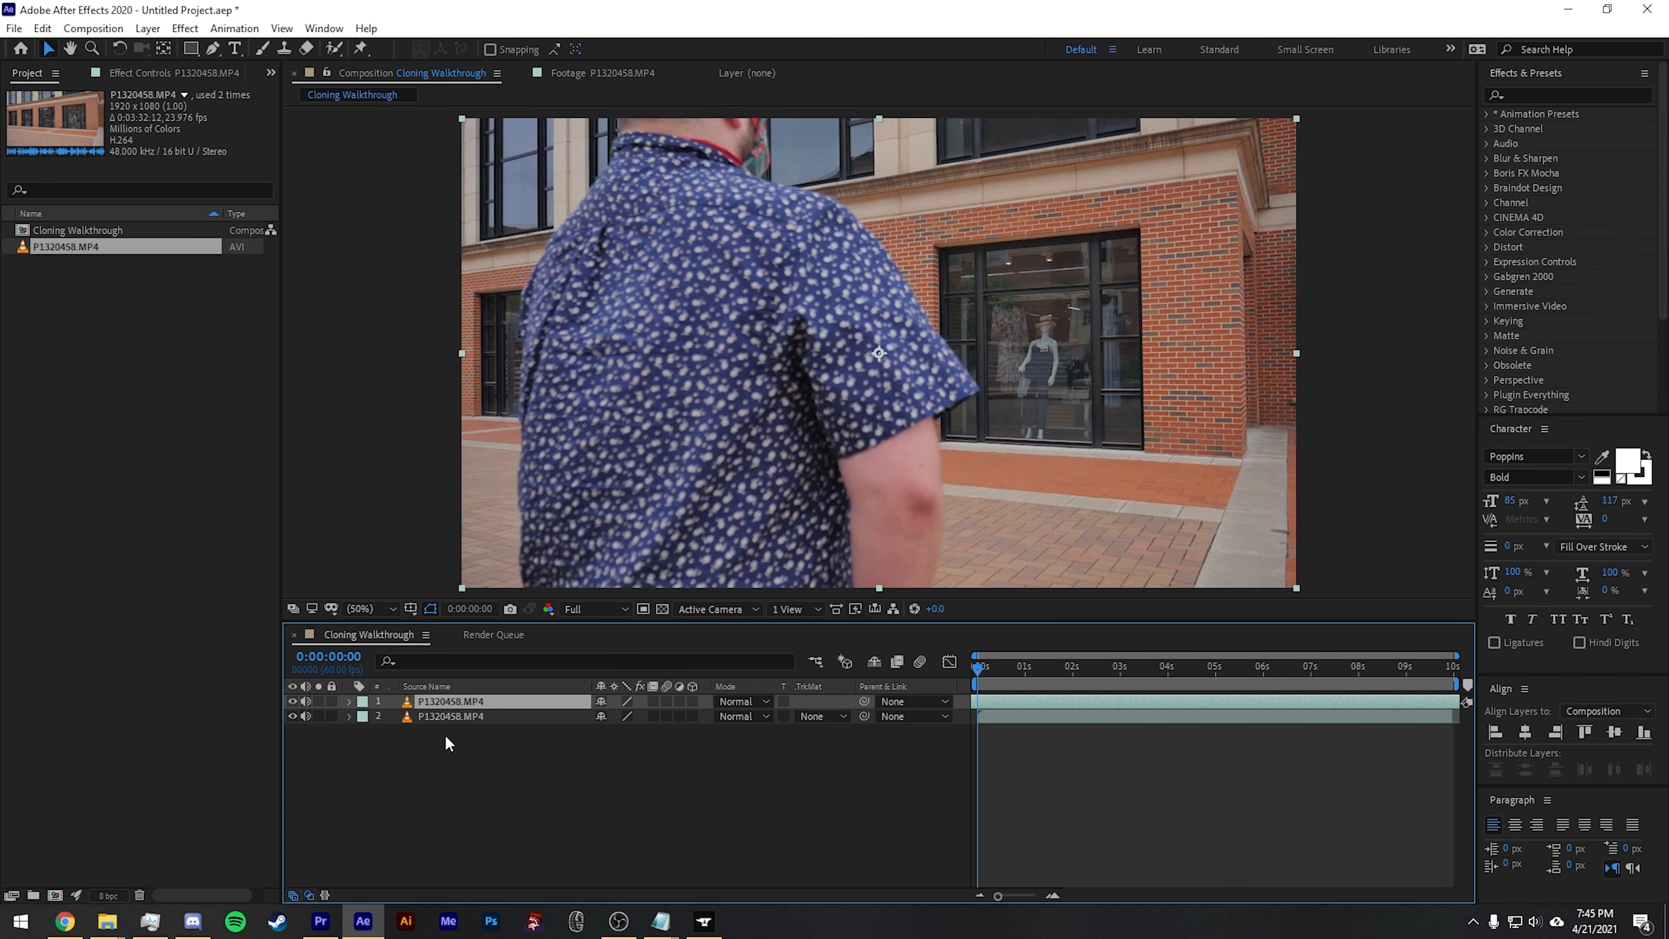
- Set the upper clip layer's opacity to 75% and shift it earlier until the man stands beside the window mannequin
{"action": "left_click", "coordinate": [489, 758]}
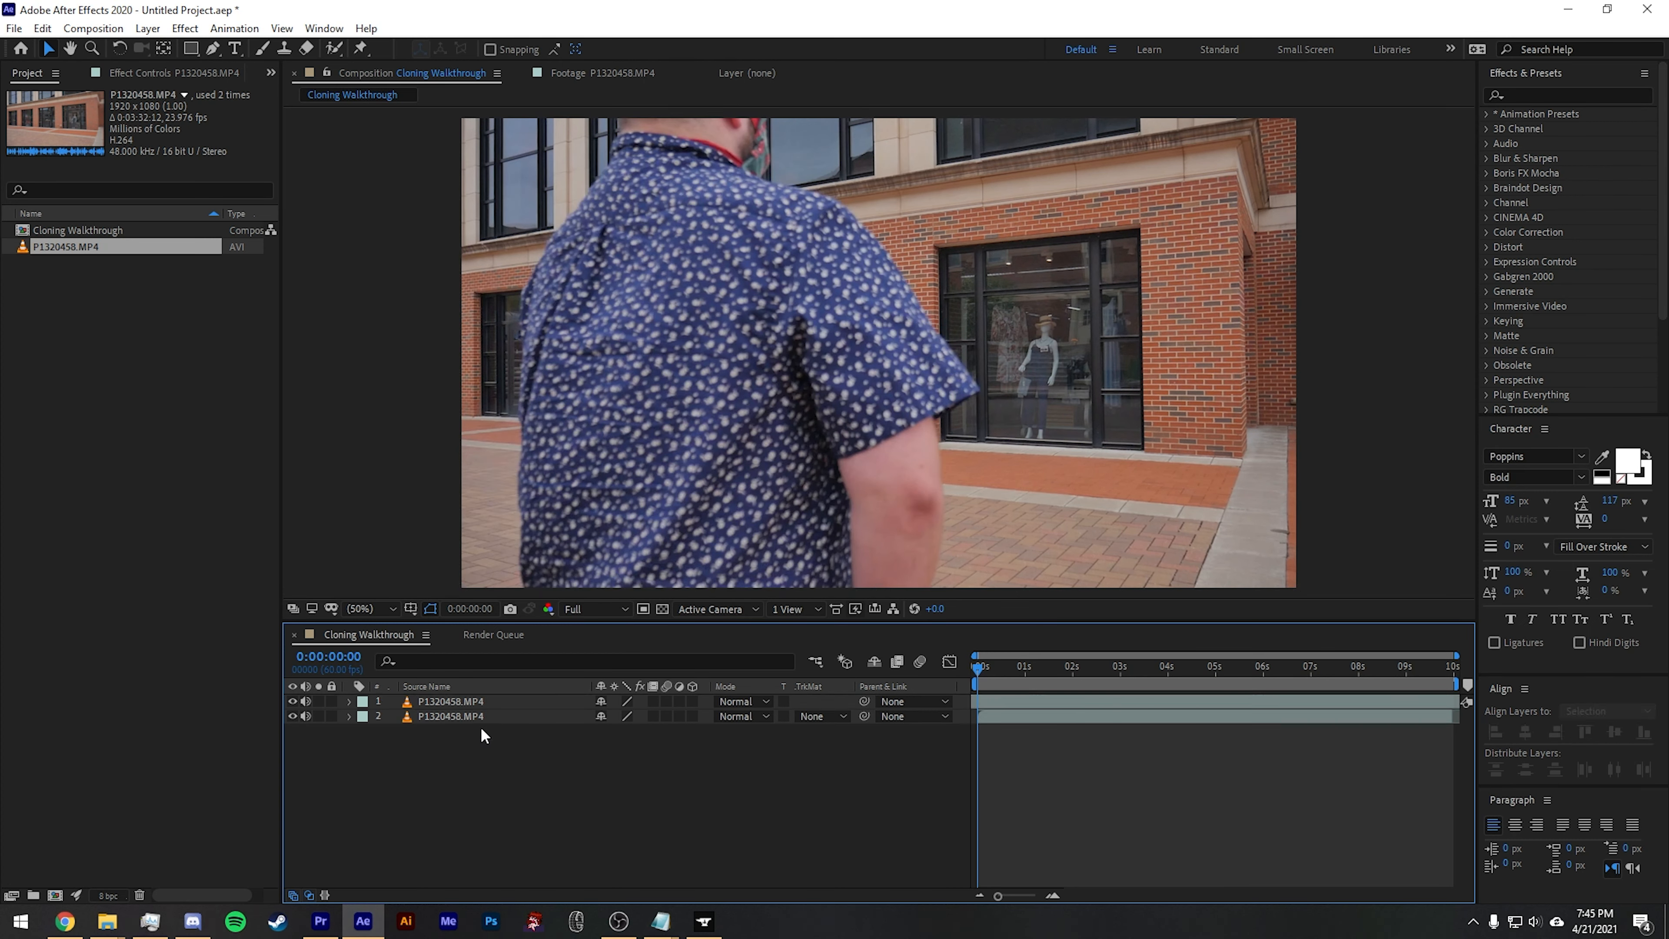
{"action": "left_click", "coordinate": [469, 700]}
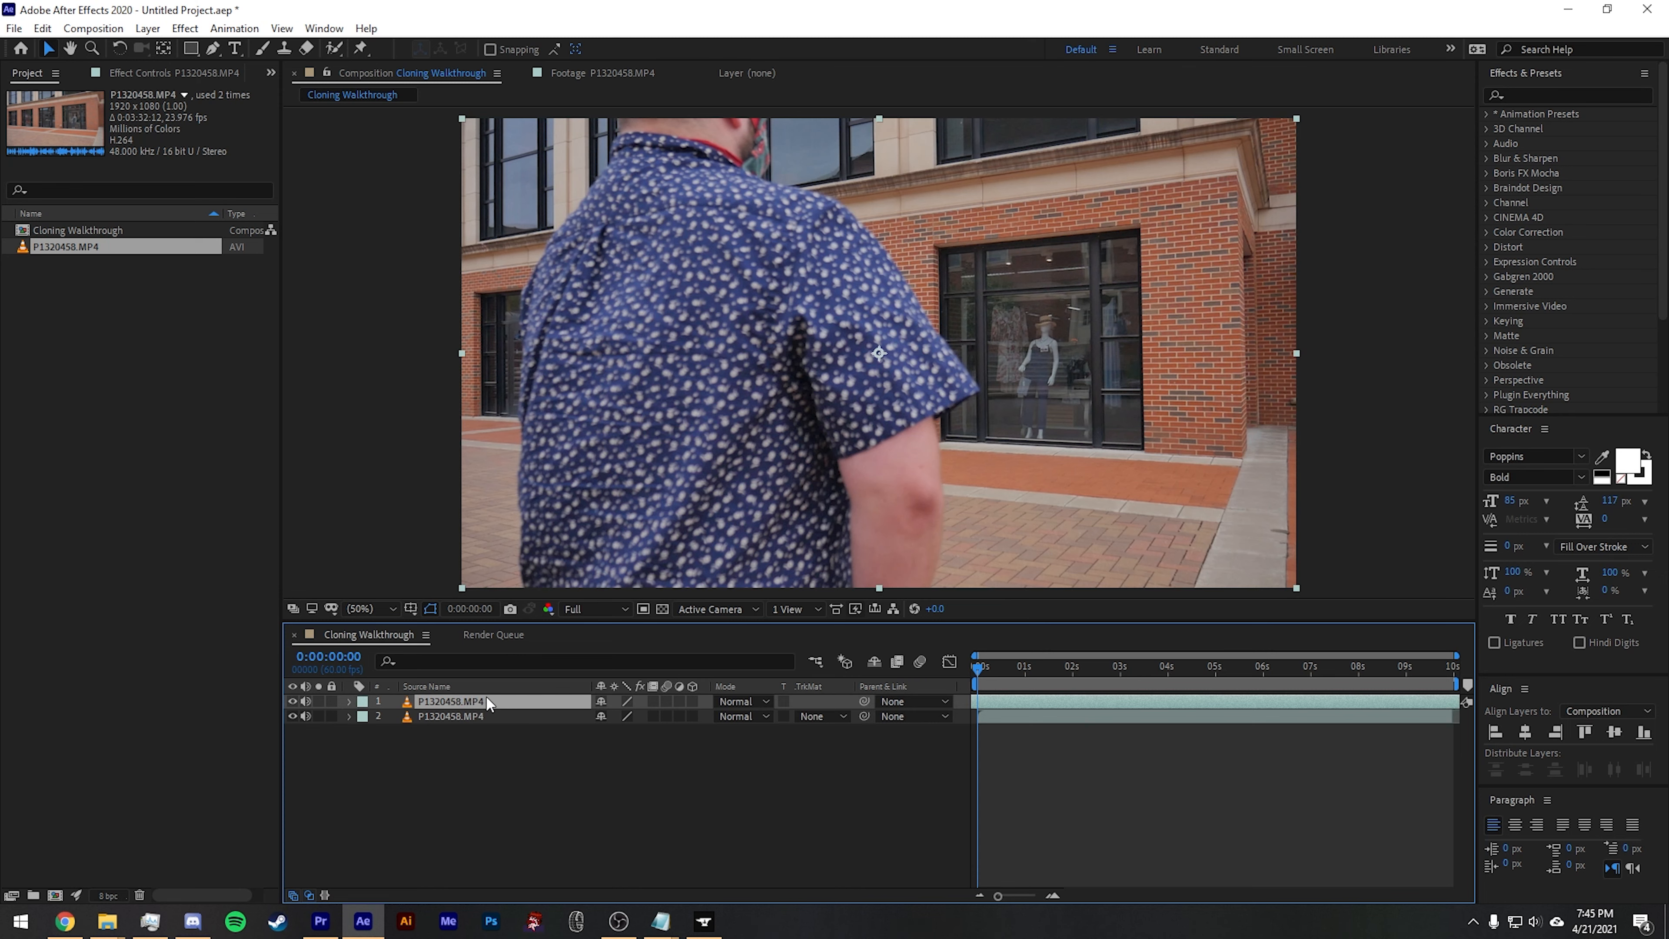
{"action": "key", "text": "t"}
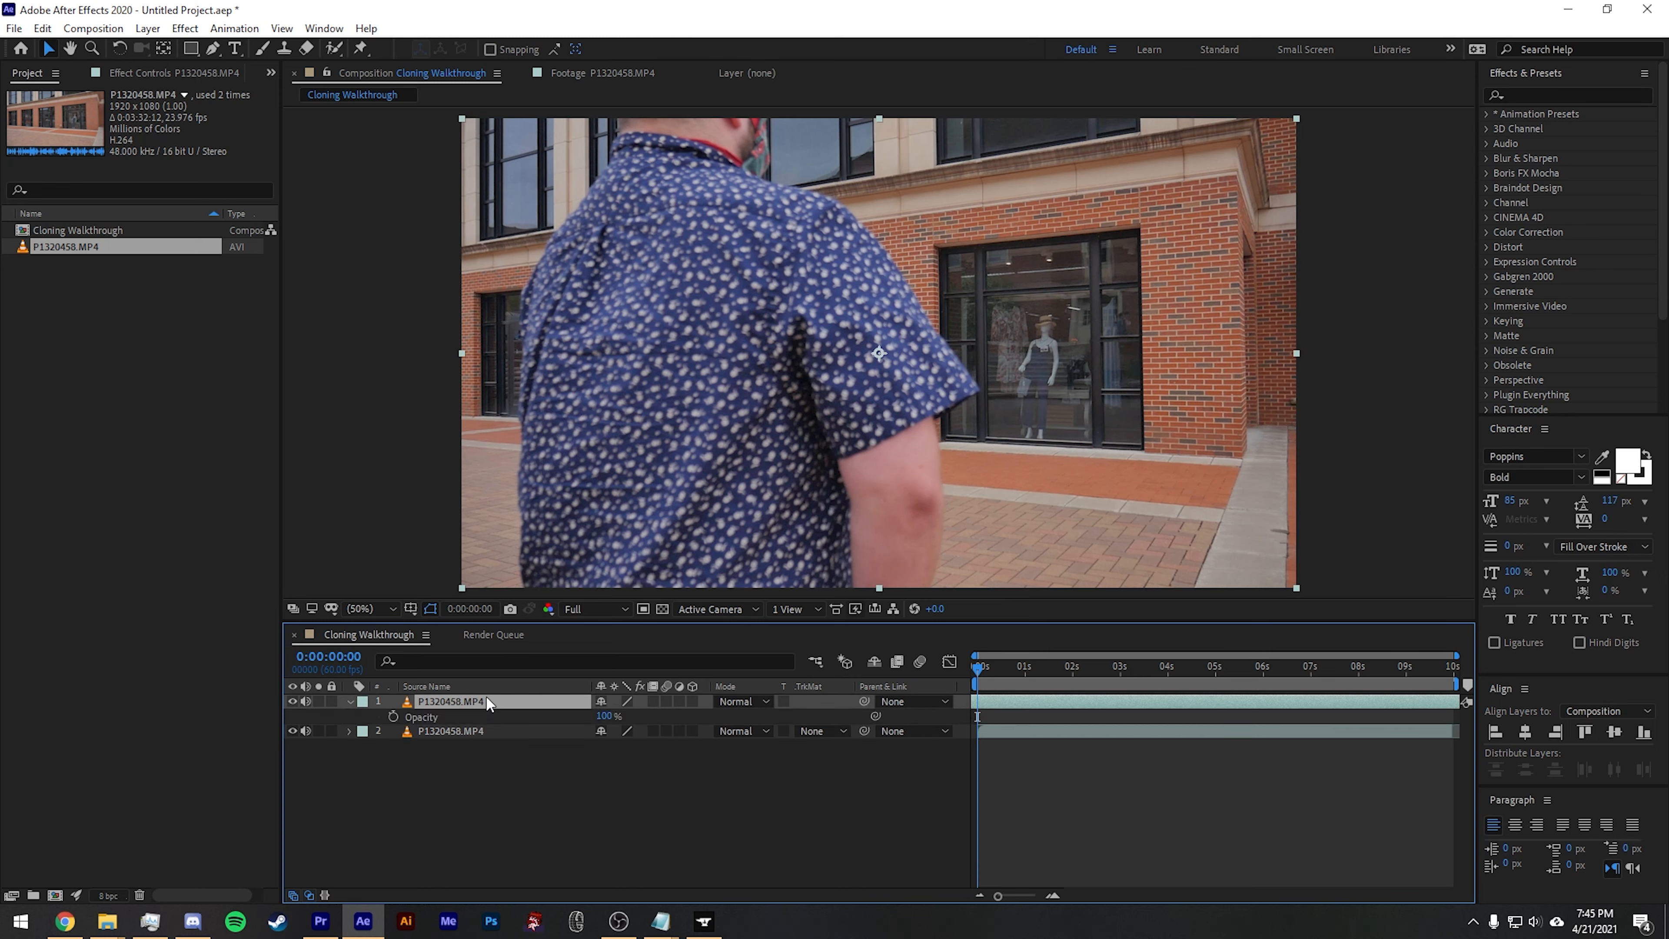
{"action": "left_click", "coordinate": [605, 717]}
{"action": "type", "text": "50"}
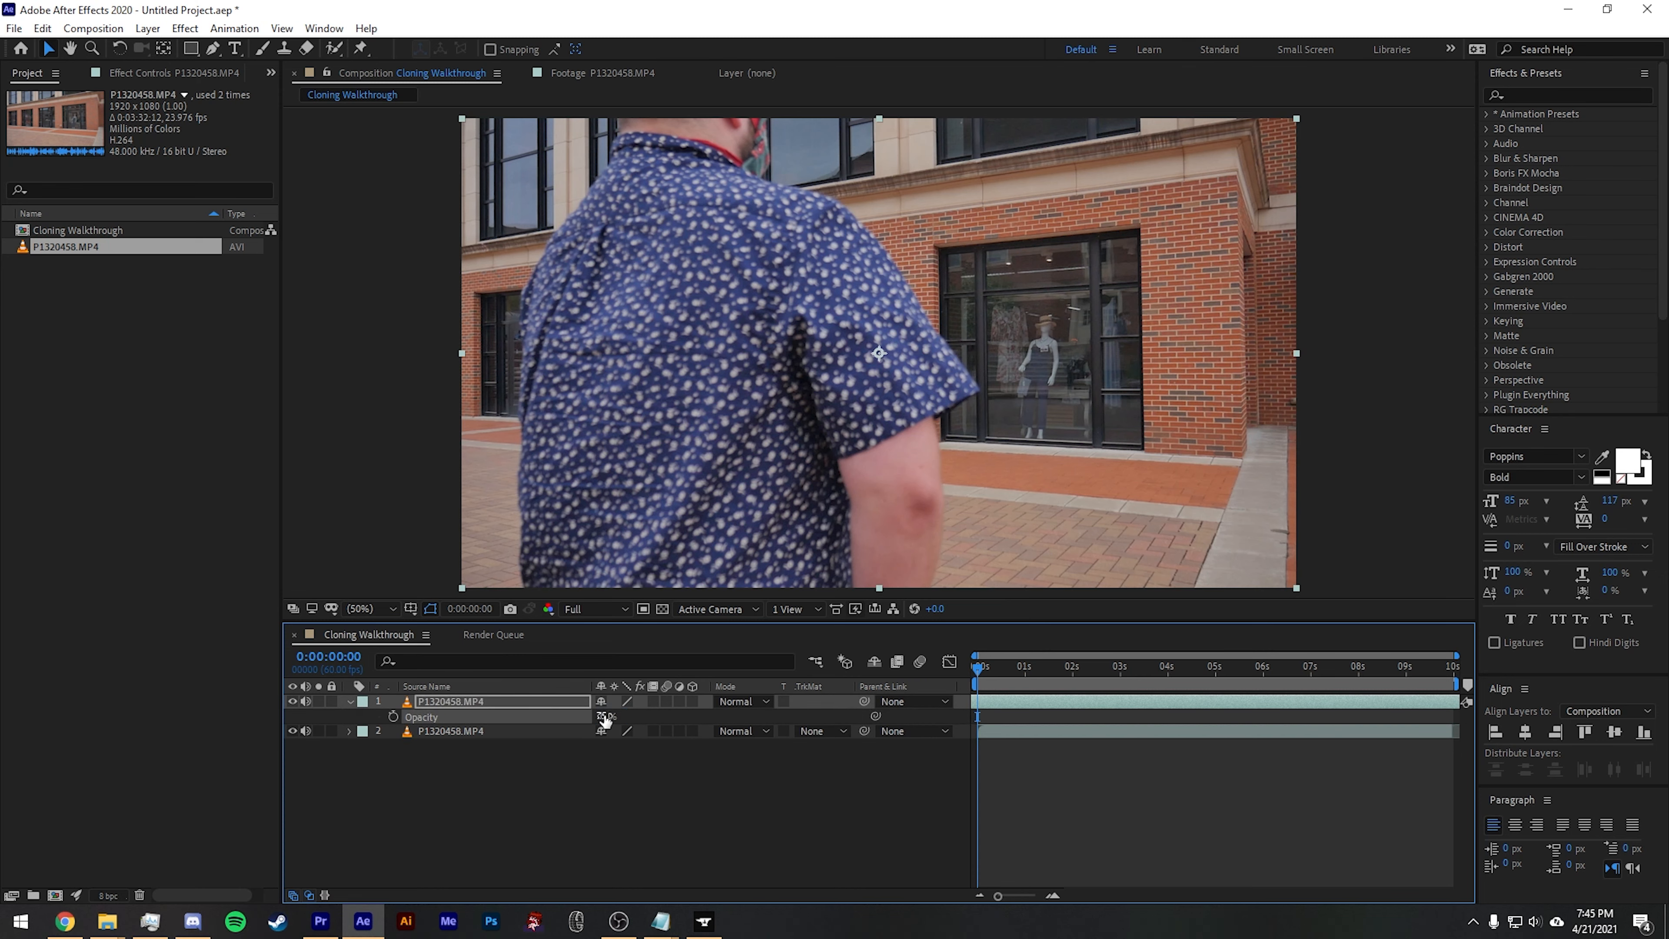
{"action": "key", "text": "Return"}
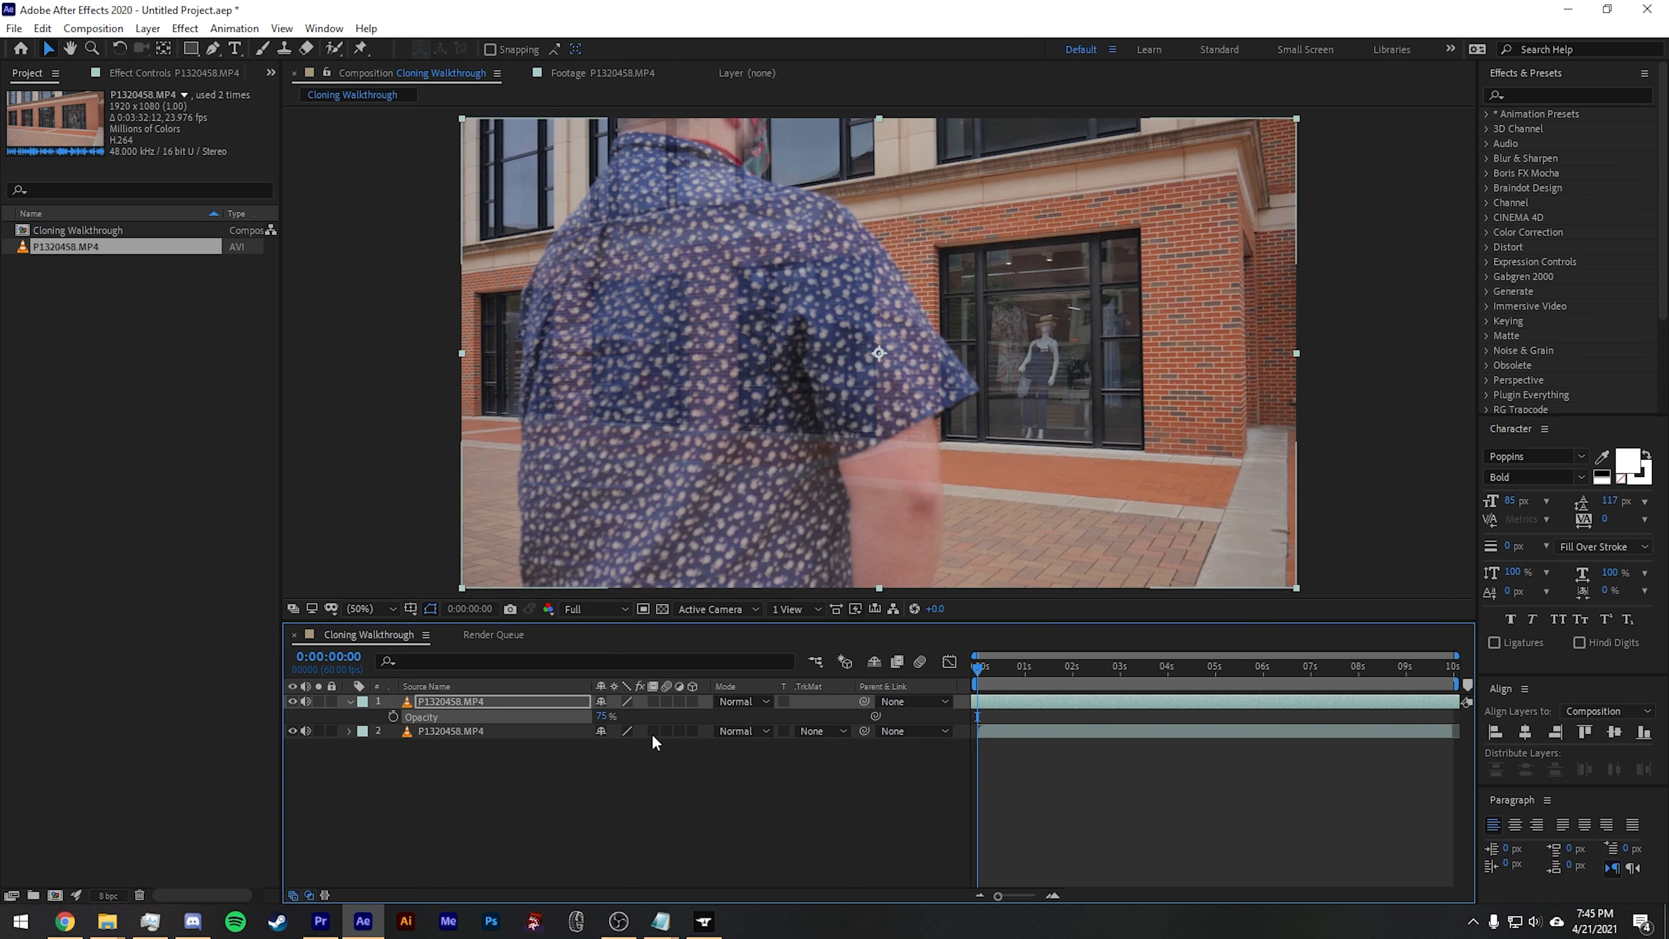
{"action": "left_click_drag", "start_coordinate": [1111, 700], "coordinate": [712, 716]}
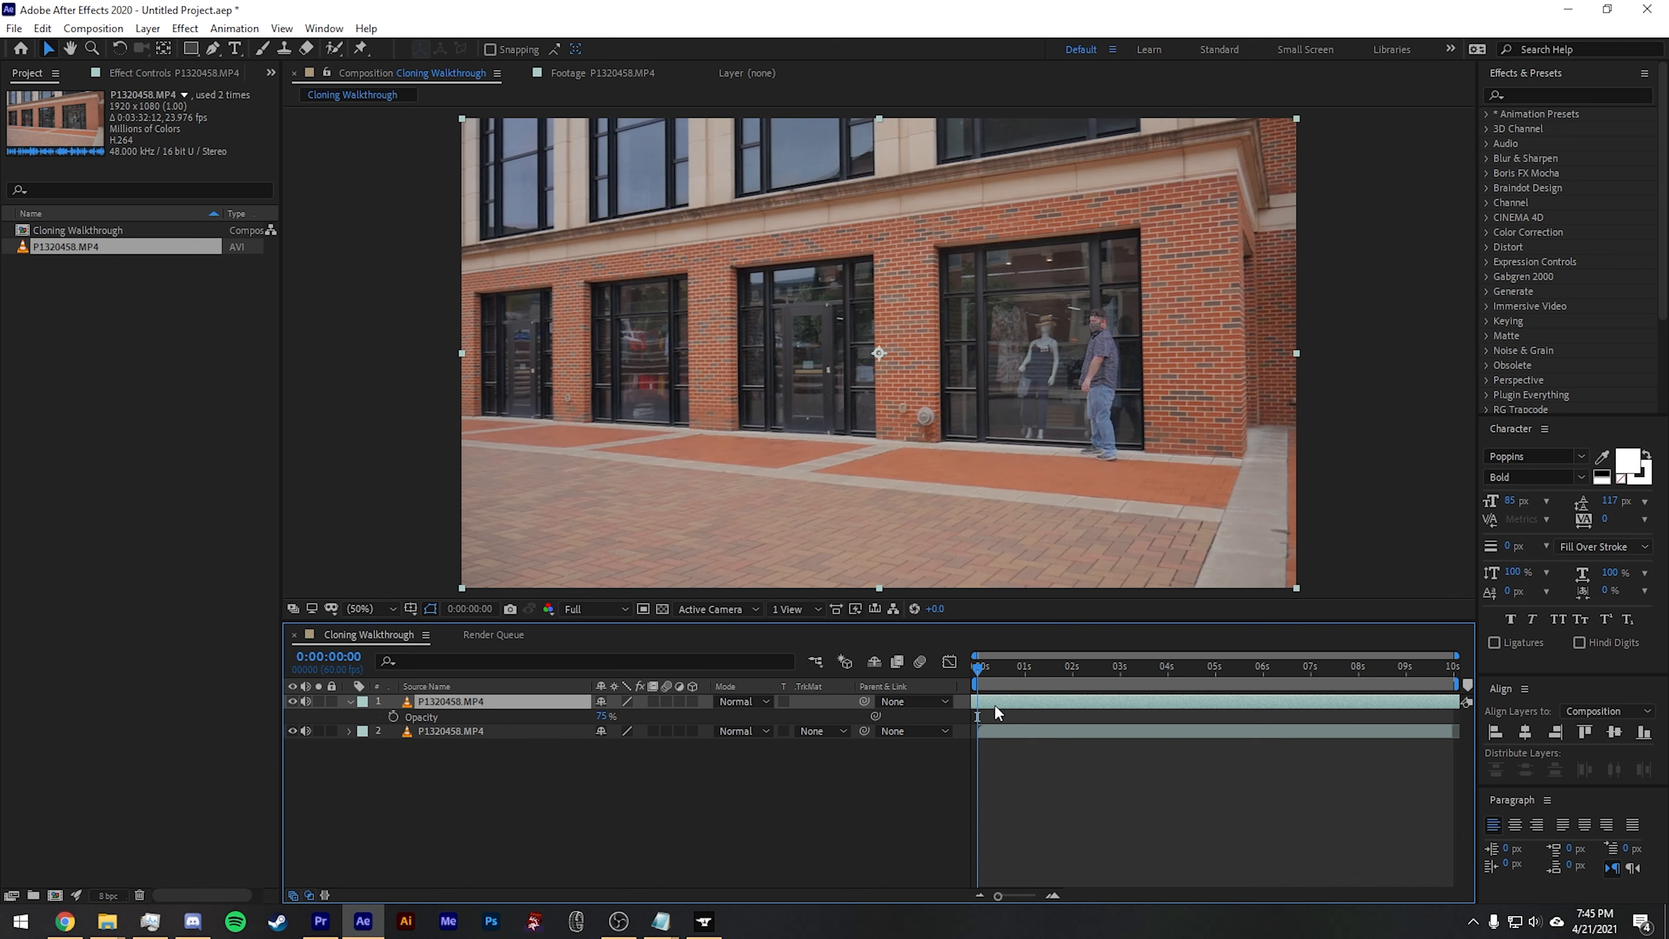
{"action": "key", "text": "ctrl+d"}
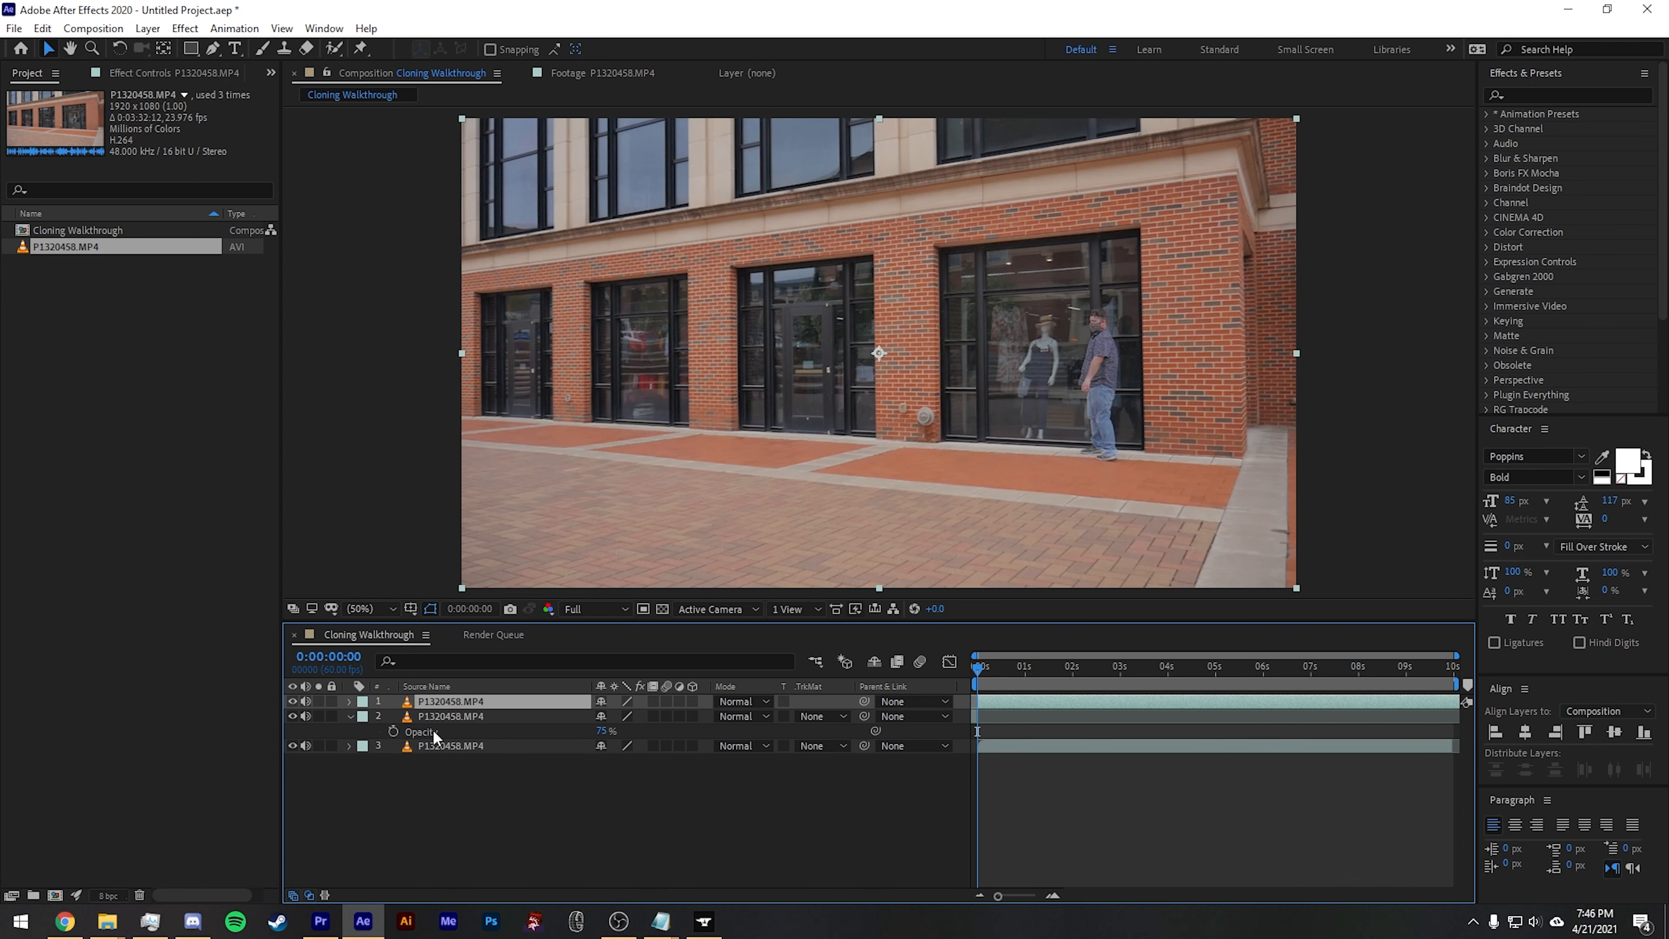
{"action": "left_click", "coordinate": [442, 720]}
{"action": "key", "text": "Delete"}
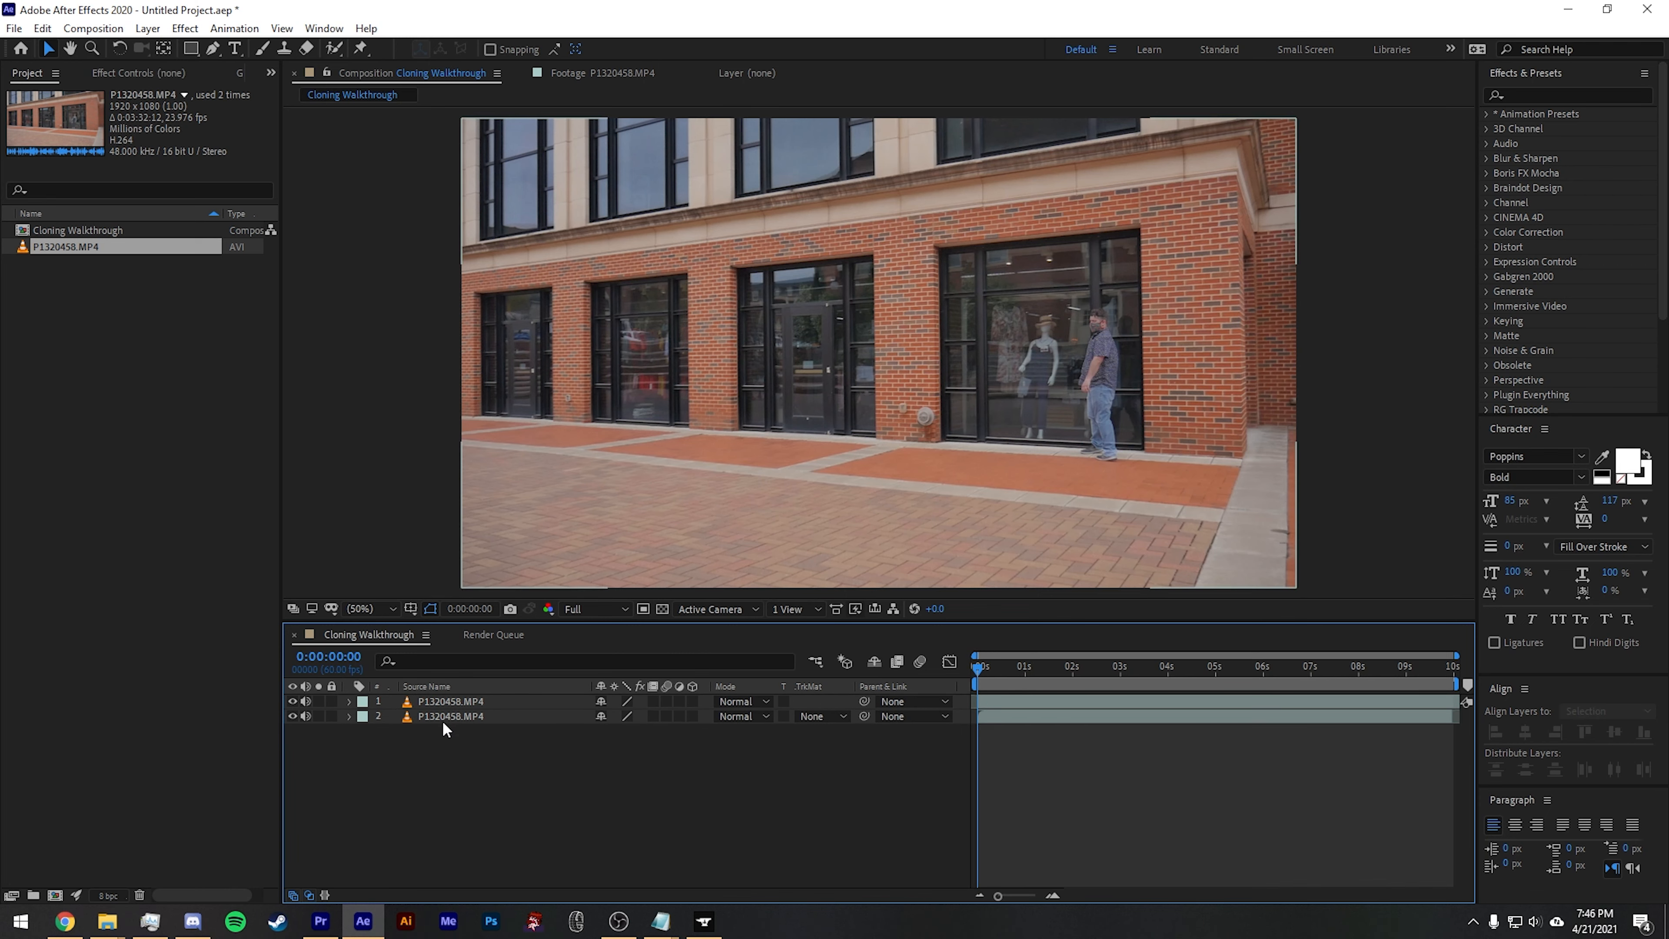
- Look through the composition to its end and duplicate the top clip layer
{"action": "left_click", "coordinate": [978, 667]}
{"action": "left_click_drag", "start_coordinate": [979, 670], "coordinate": [1491, 670]}
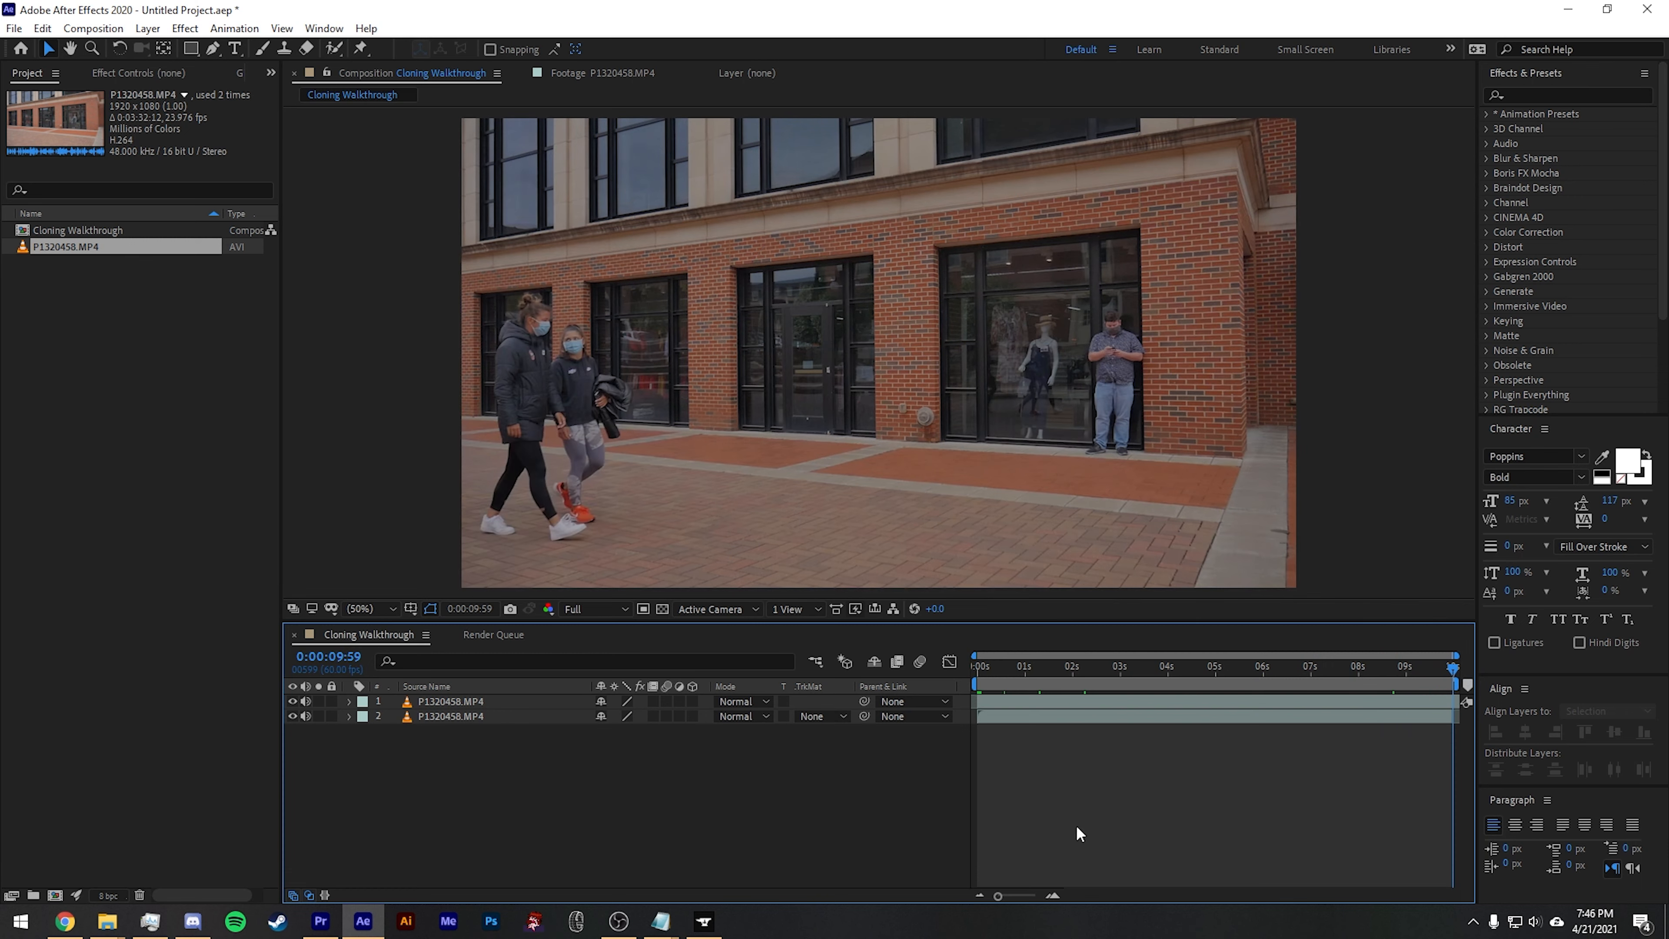
{"action": "left_click", "coordinate": [1346, 701]}
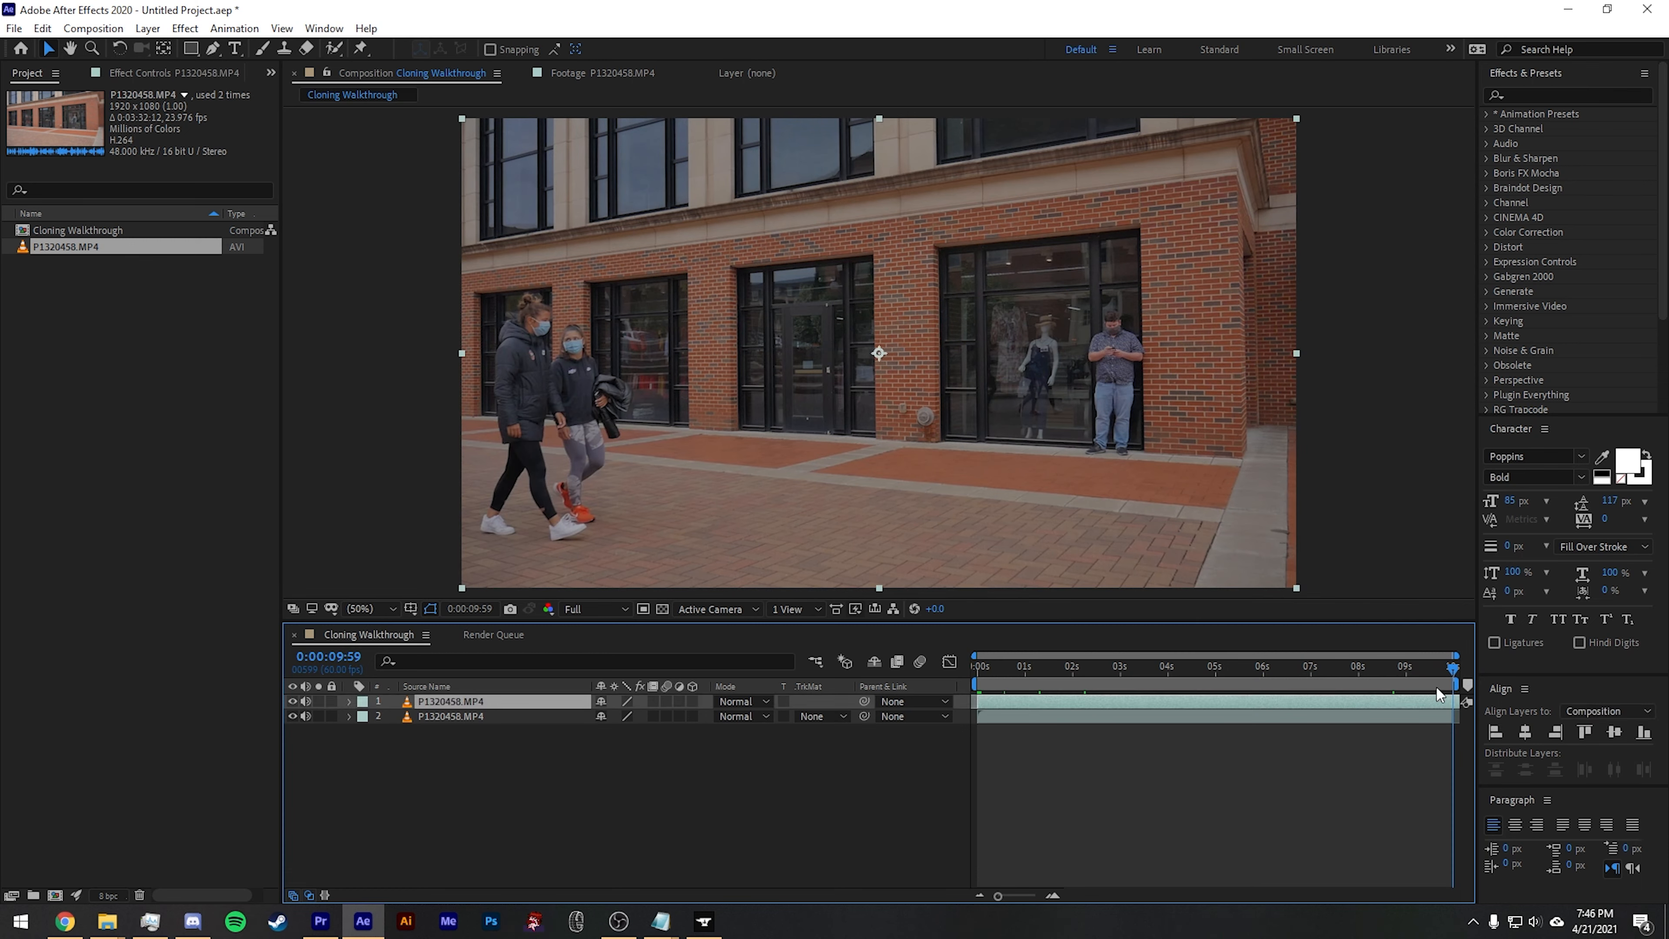
{"action": "key", "text": "ctrl+d"}
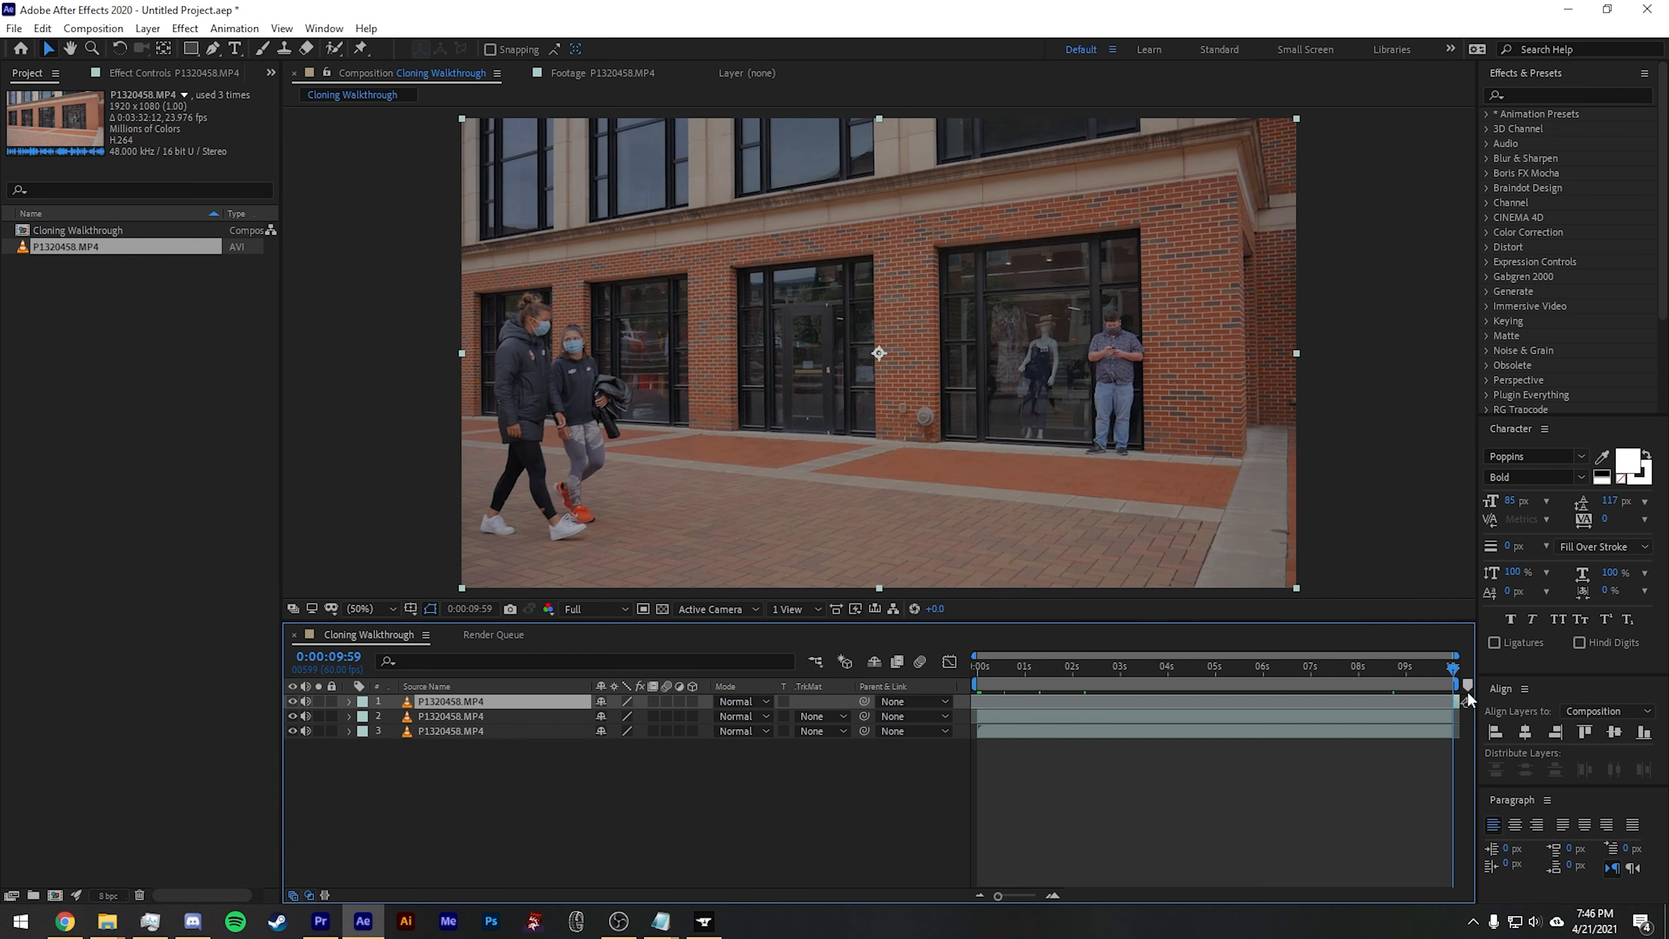
- Shift the new top copy earlier until the man stands in front of the mannequin at the composition's first frame
{"action": "left_click", "coordinate": [1202, 667]}
{"action": "key", "text": "Home"}
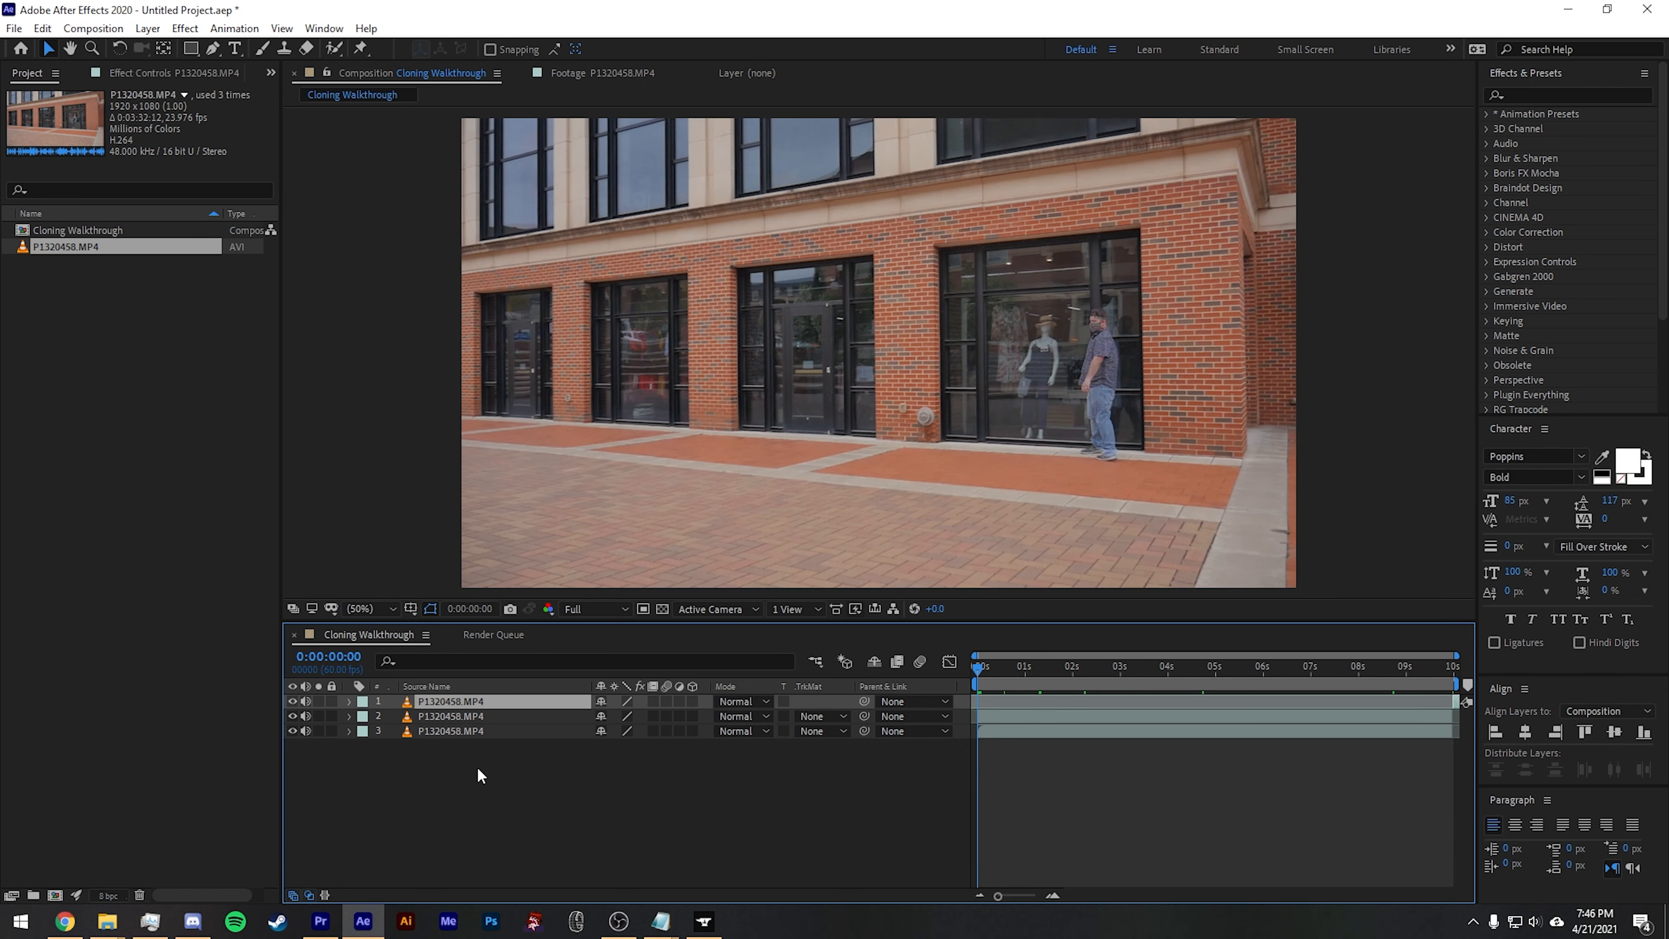
{"action": "left_click", "coordinate": [454, 705]}
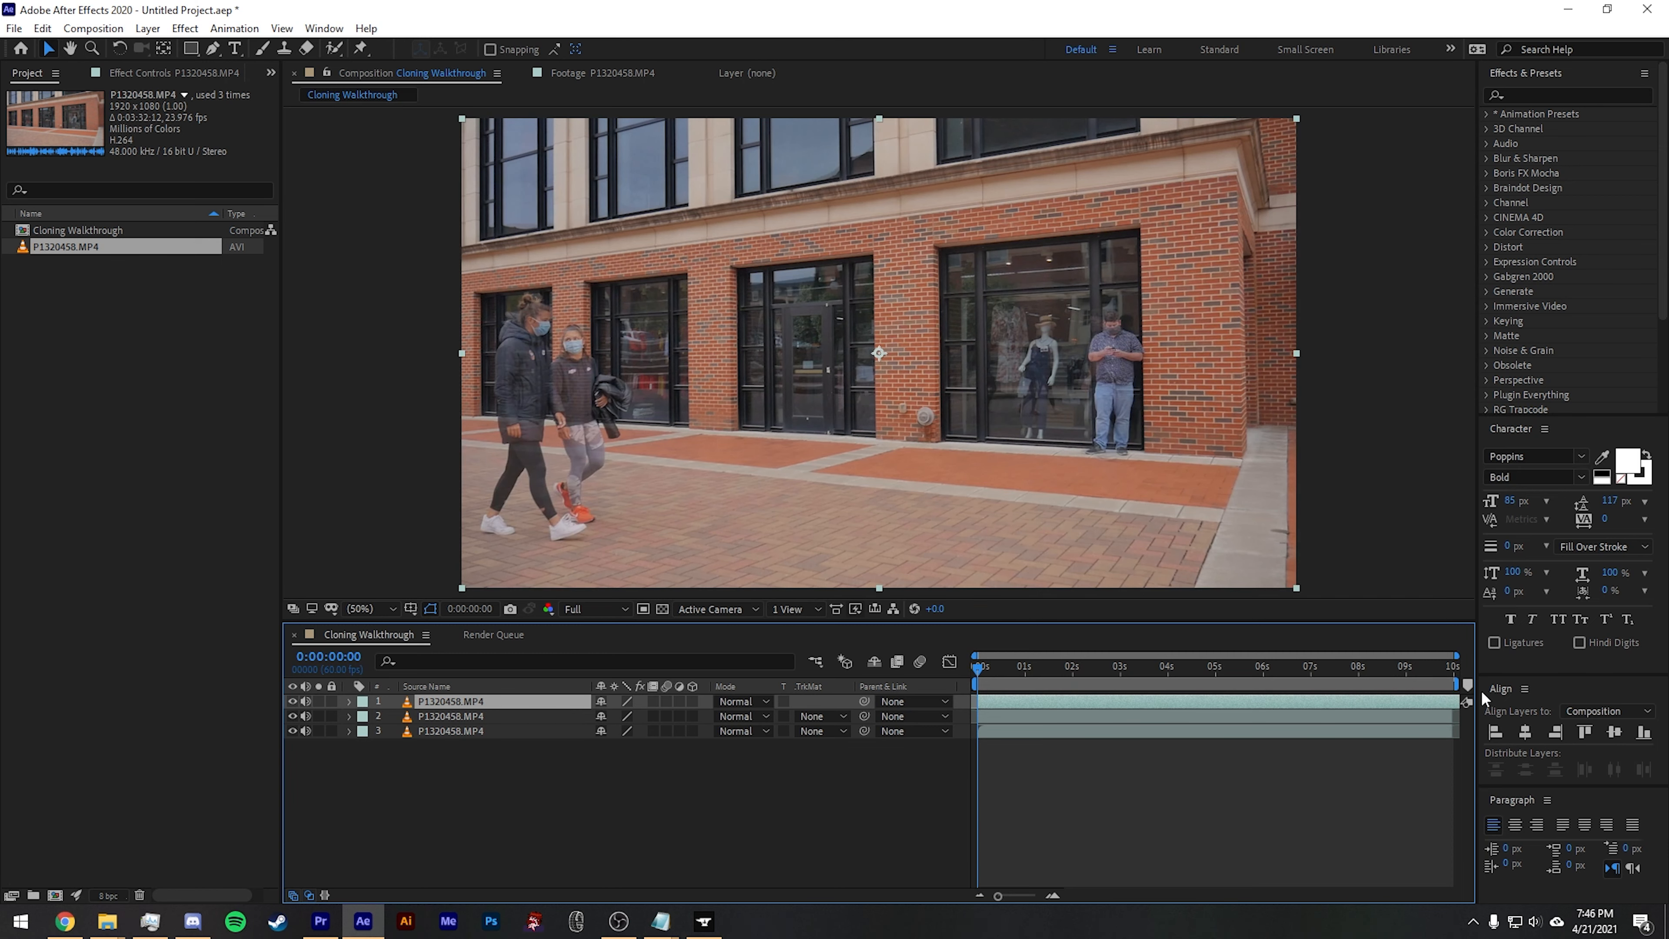
{"action": "key", "text": "t"}
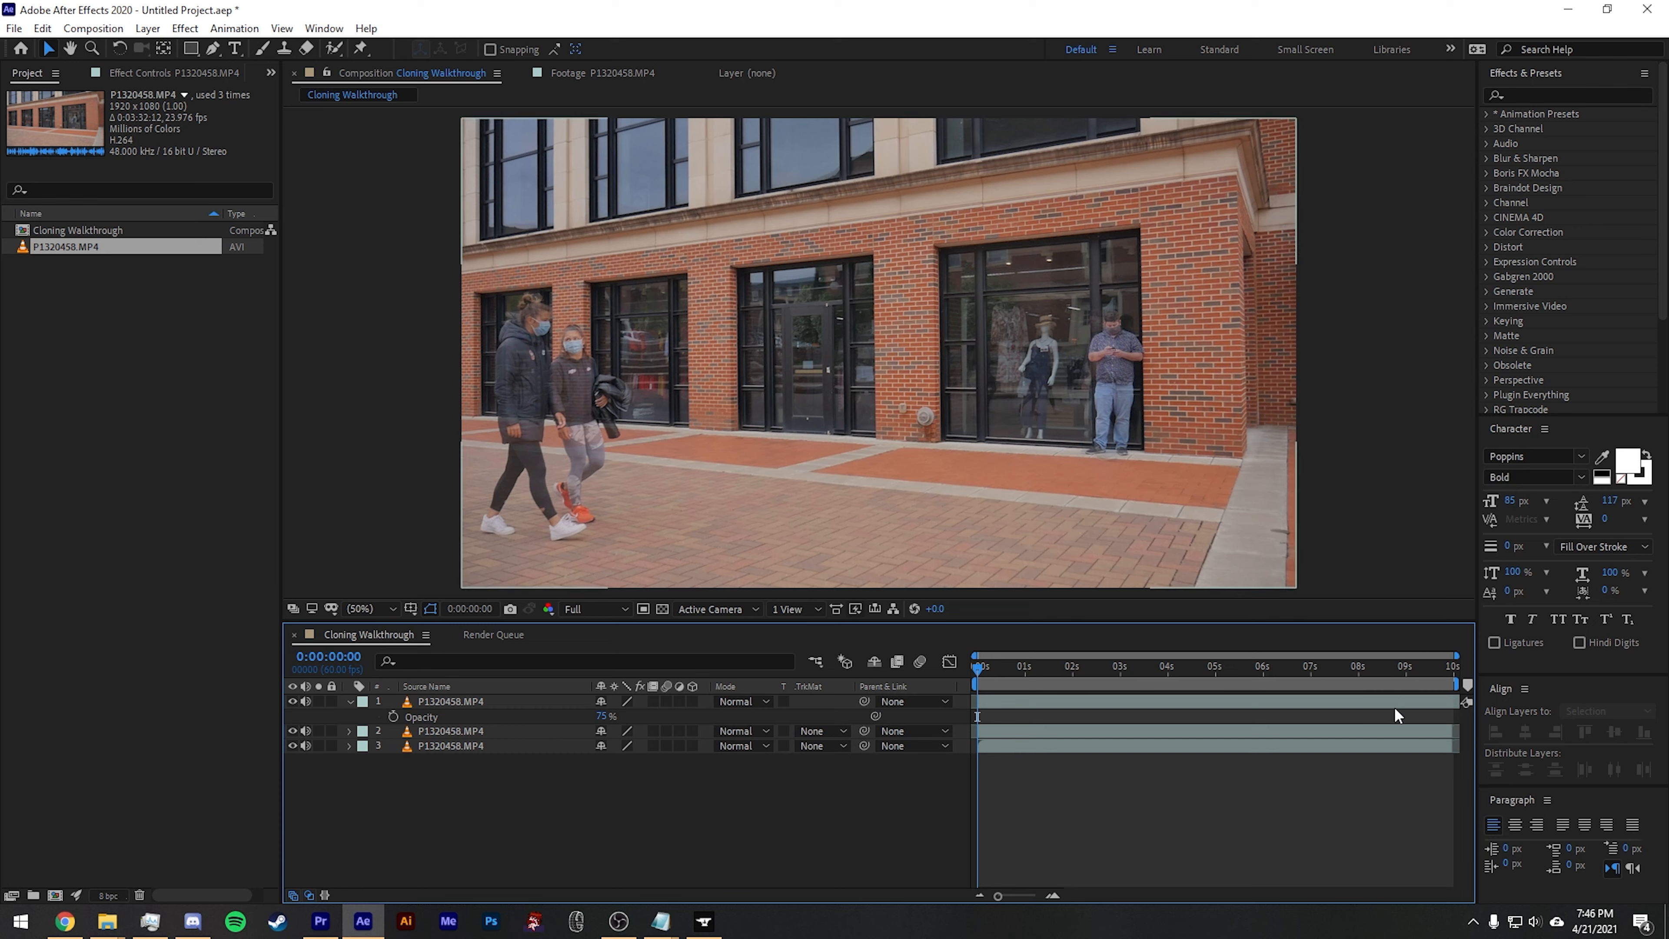
{"action": "left_click", "coordinate": [1405, 702]}
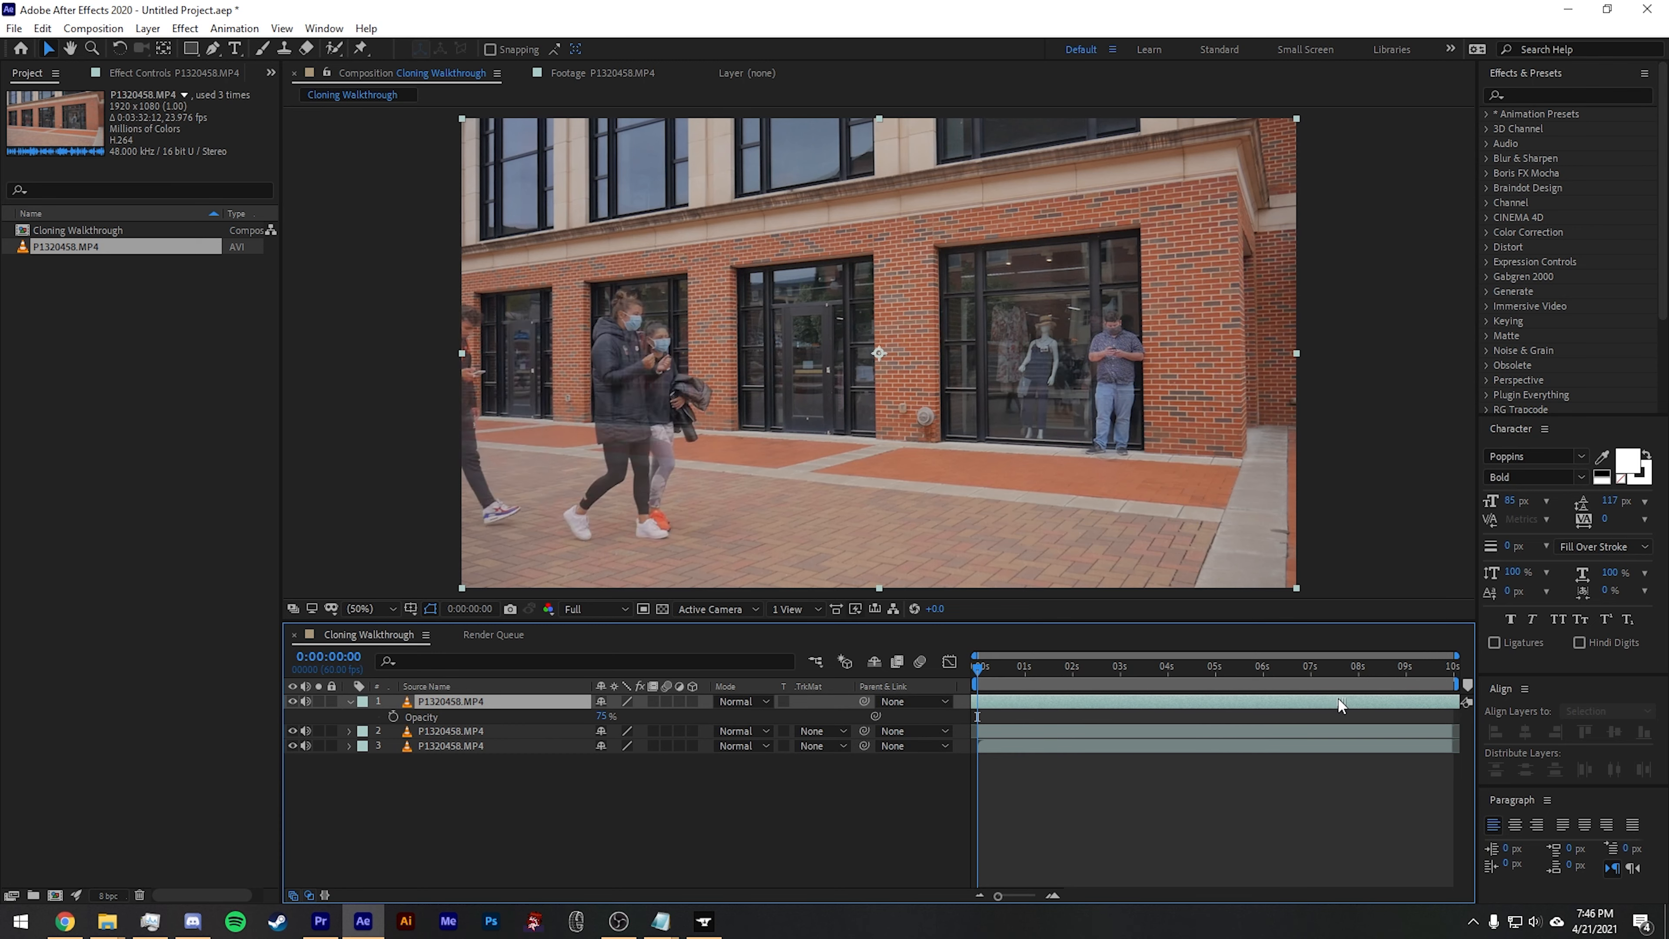
{"action": "left_click_drag", "start_coordinate": [1241, 706], "coordinate": [231, 710]}
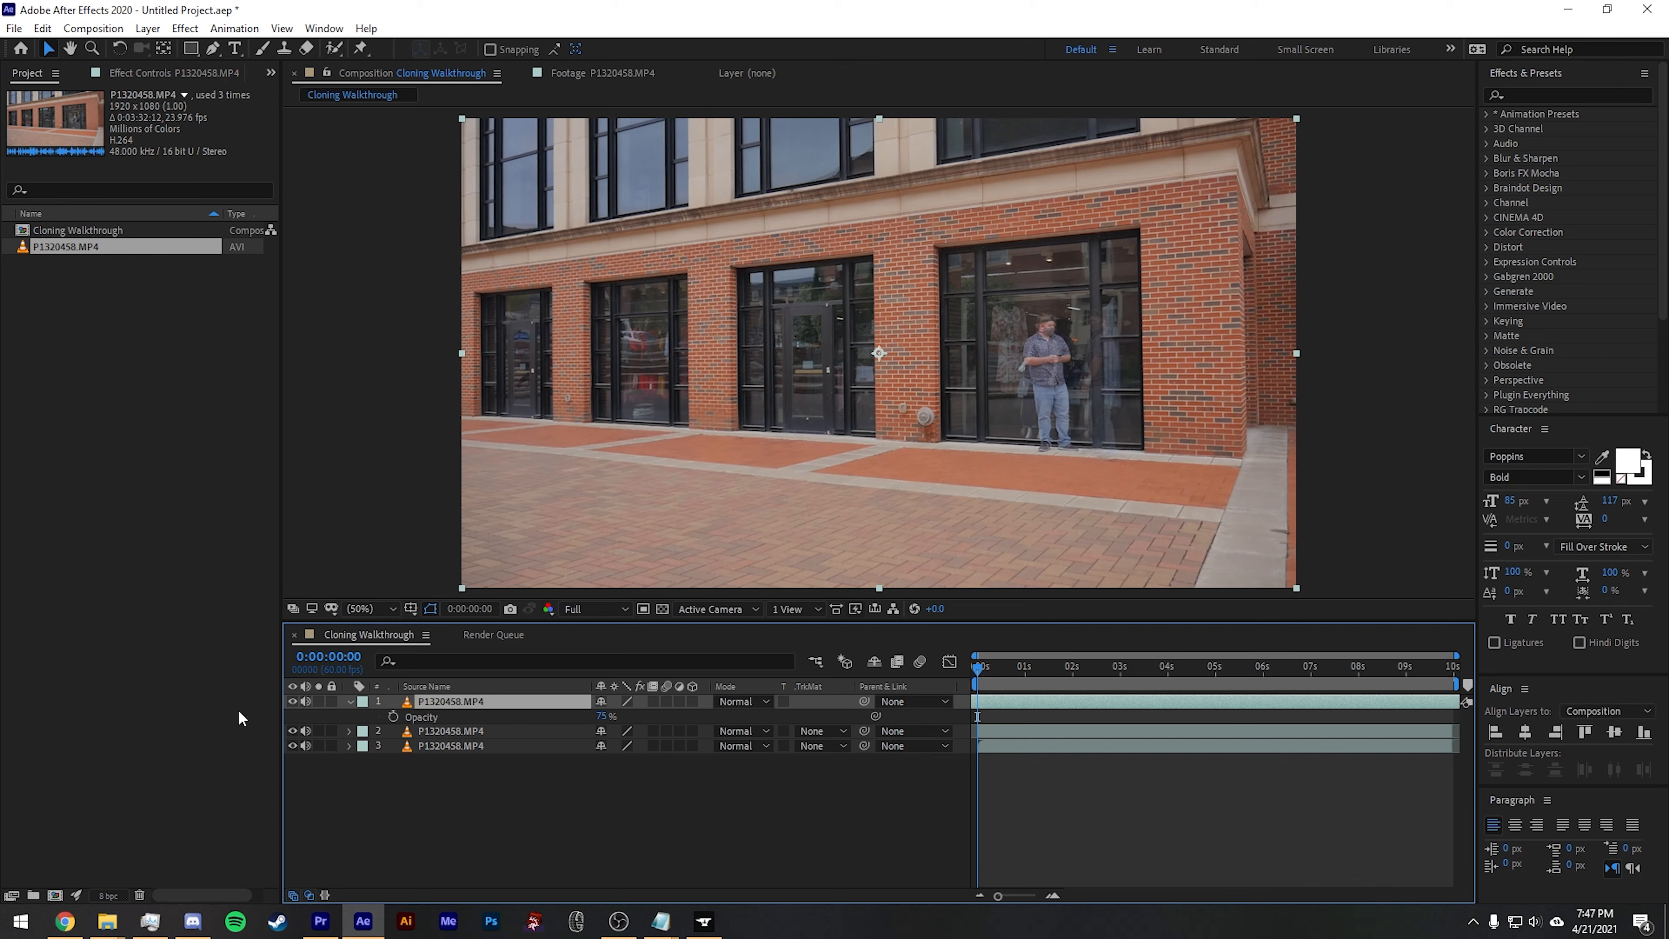
{"action": "key", "text": "ctrl+d"}
{"action": "left_click", "coordinate": [535, 714]}
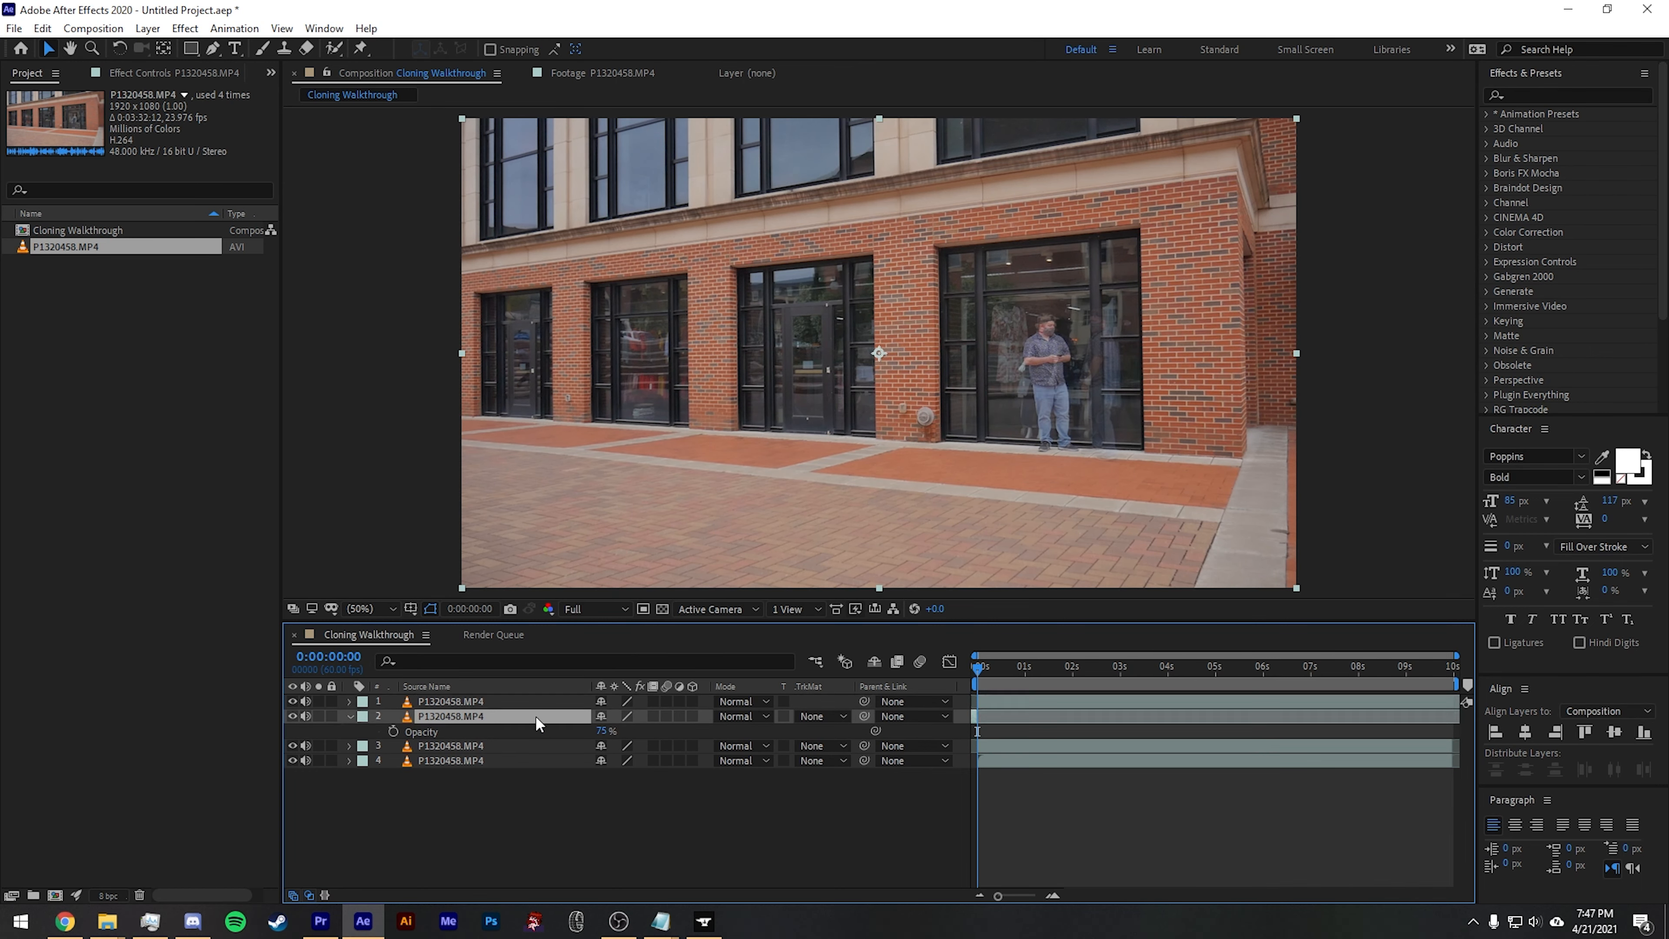
{"action": "key", "text": "Delete"}
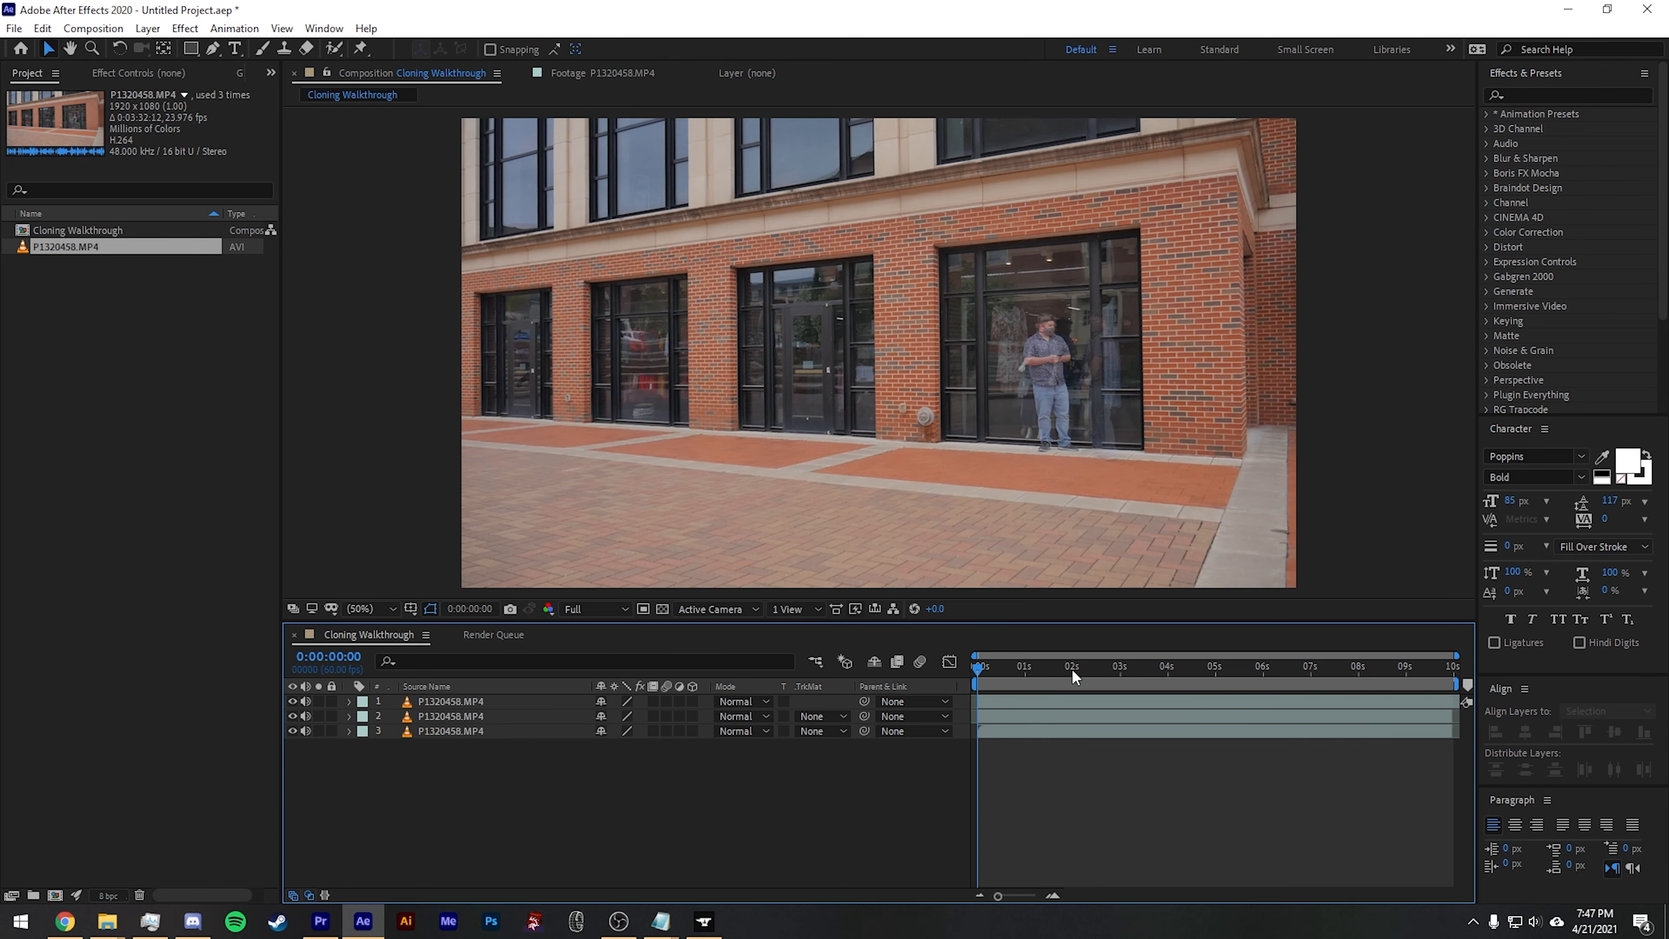
- Move to 0:00:08:41 and set the opacity of the two upper clip layers to 100%
{"action": "left_click_drag", "start_coordinate": [1071, 668], "coordinate": [1391, 675]}
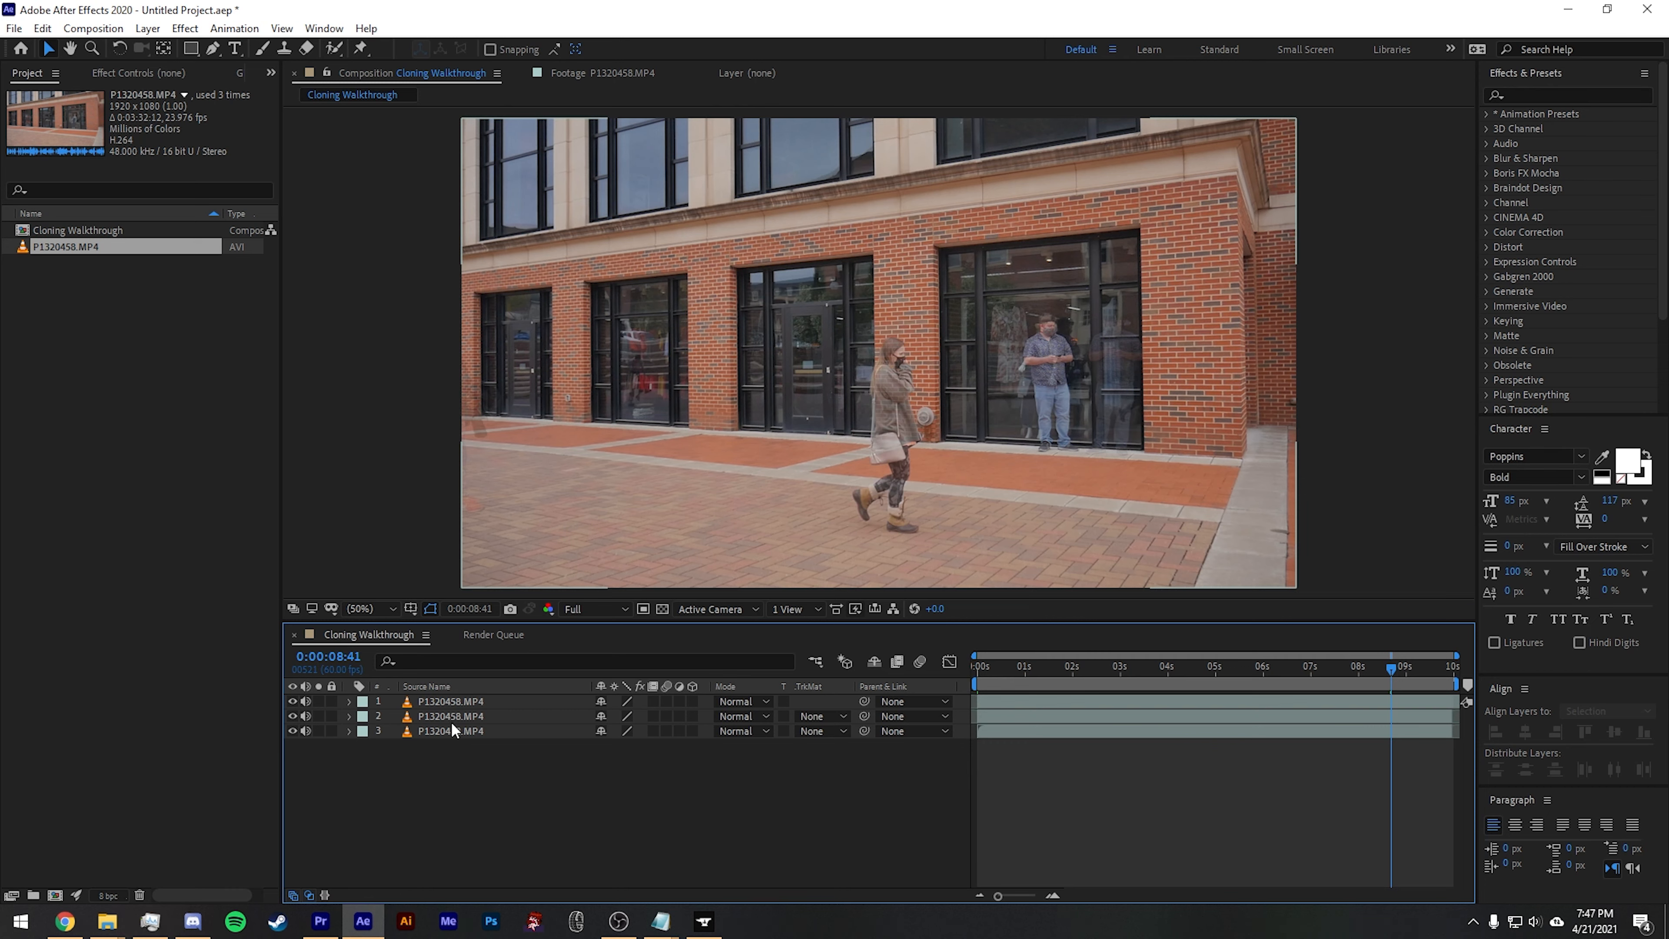
{"action": "left_click", "coordinate": [468, 716]}
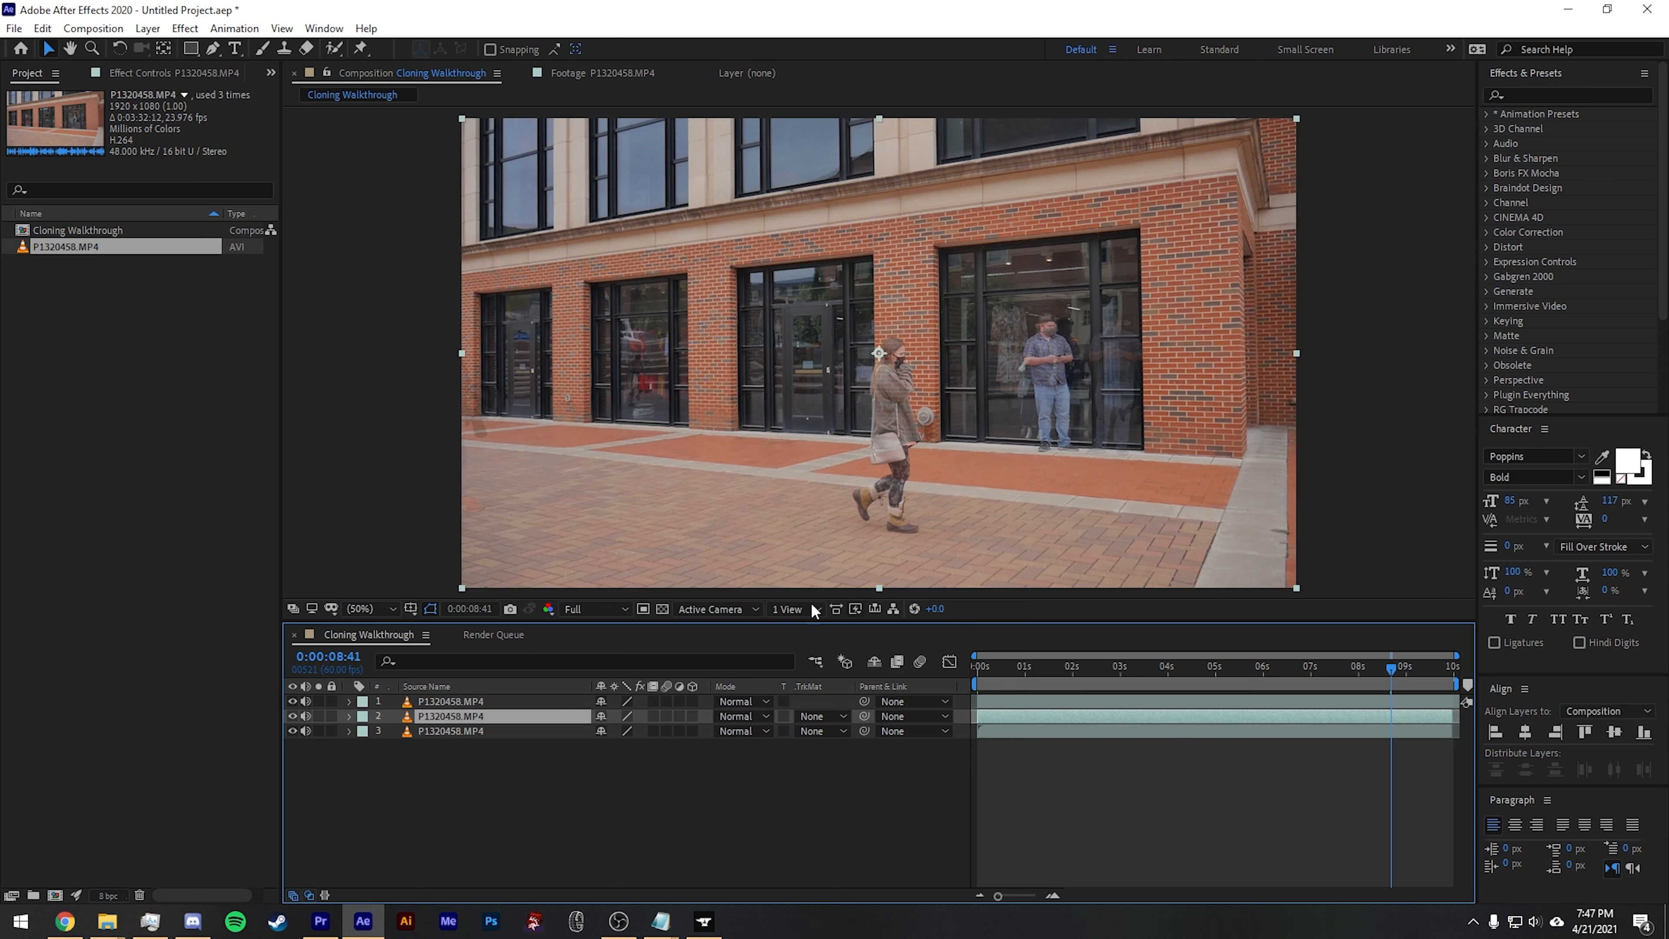
{"action": "left_click", "coordinate": [485, 699], "text": "shift"}
{"action": "key", "text": "t"}
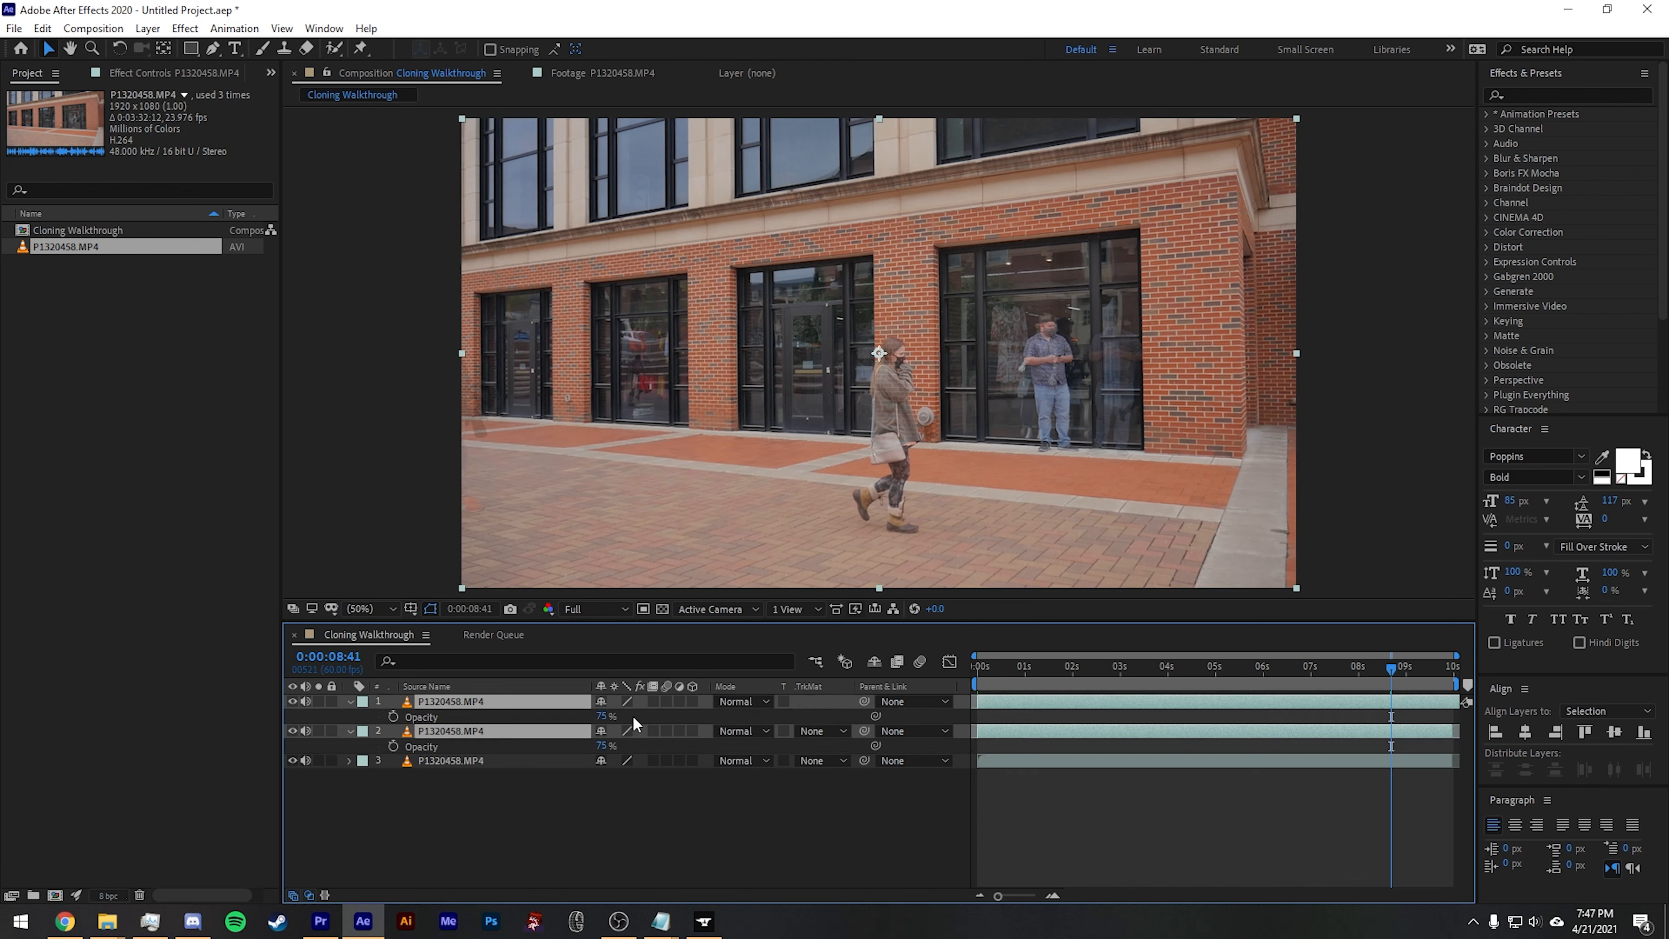
{"action": "left_click_drag", "start_coordinate": [602, 716], "coordinate": [689, 717]}
{"action": "left_click", "coordinate": [674, 835]}
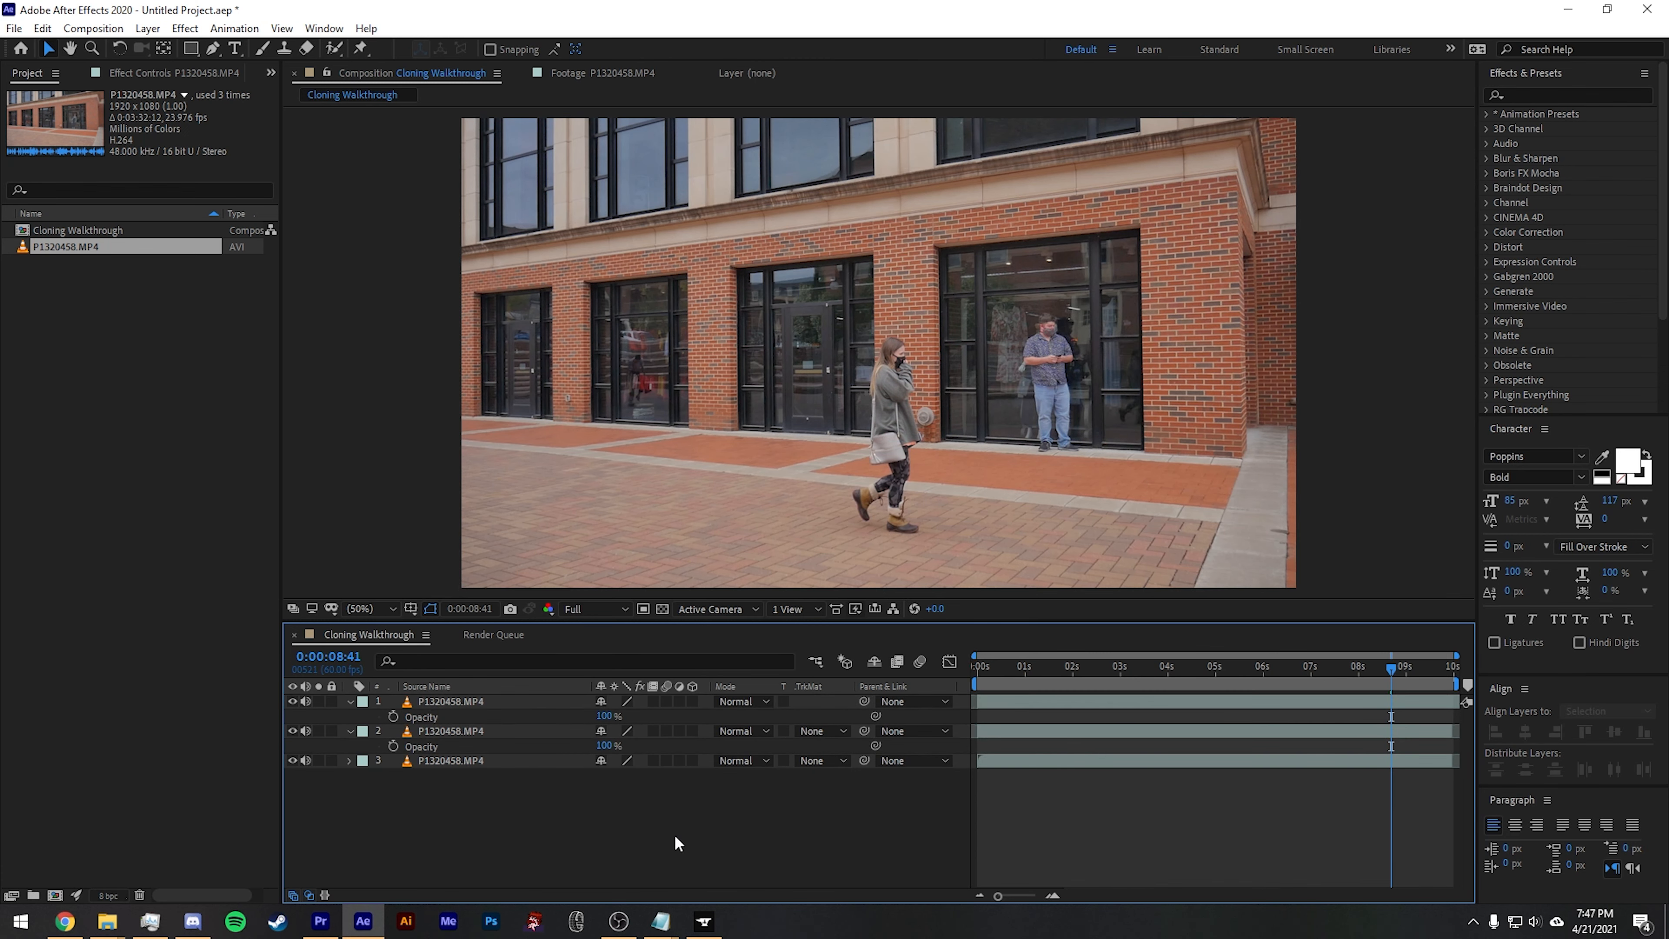
- Start a Pen tool mask on the top clip layer, outlining the head and upper body of the man by the window mannequin
{"action": "left_click", "coordinate": [449, 699]}
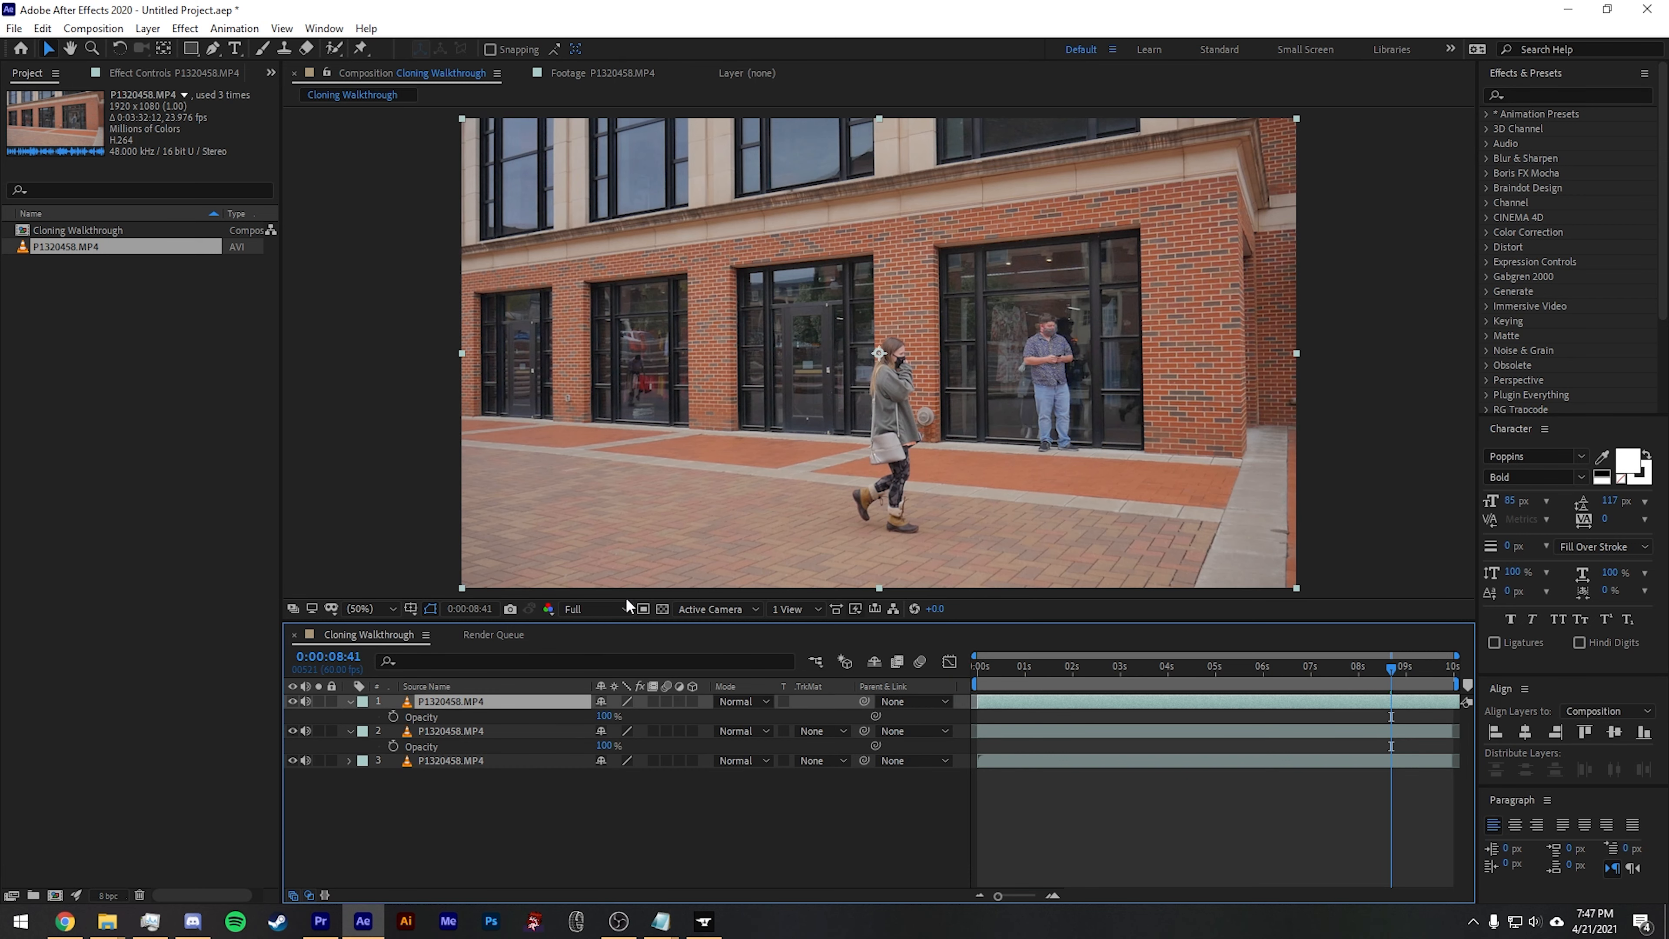
{"action": "left_click", "coordinate": [212, 47]}
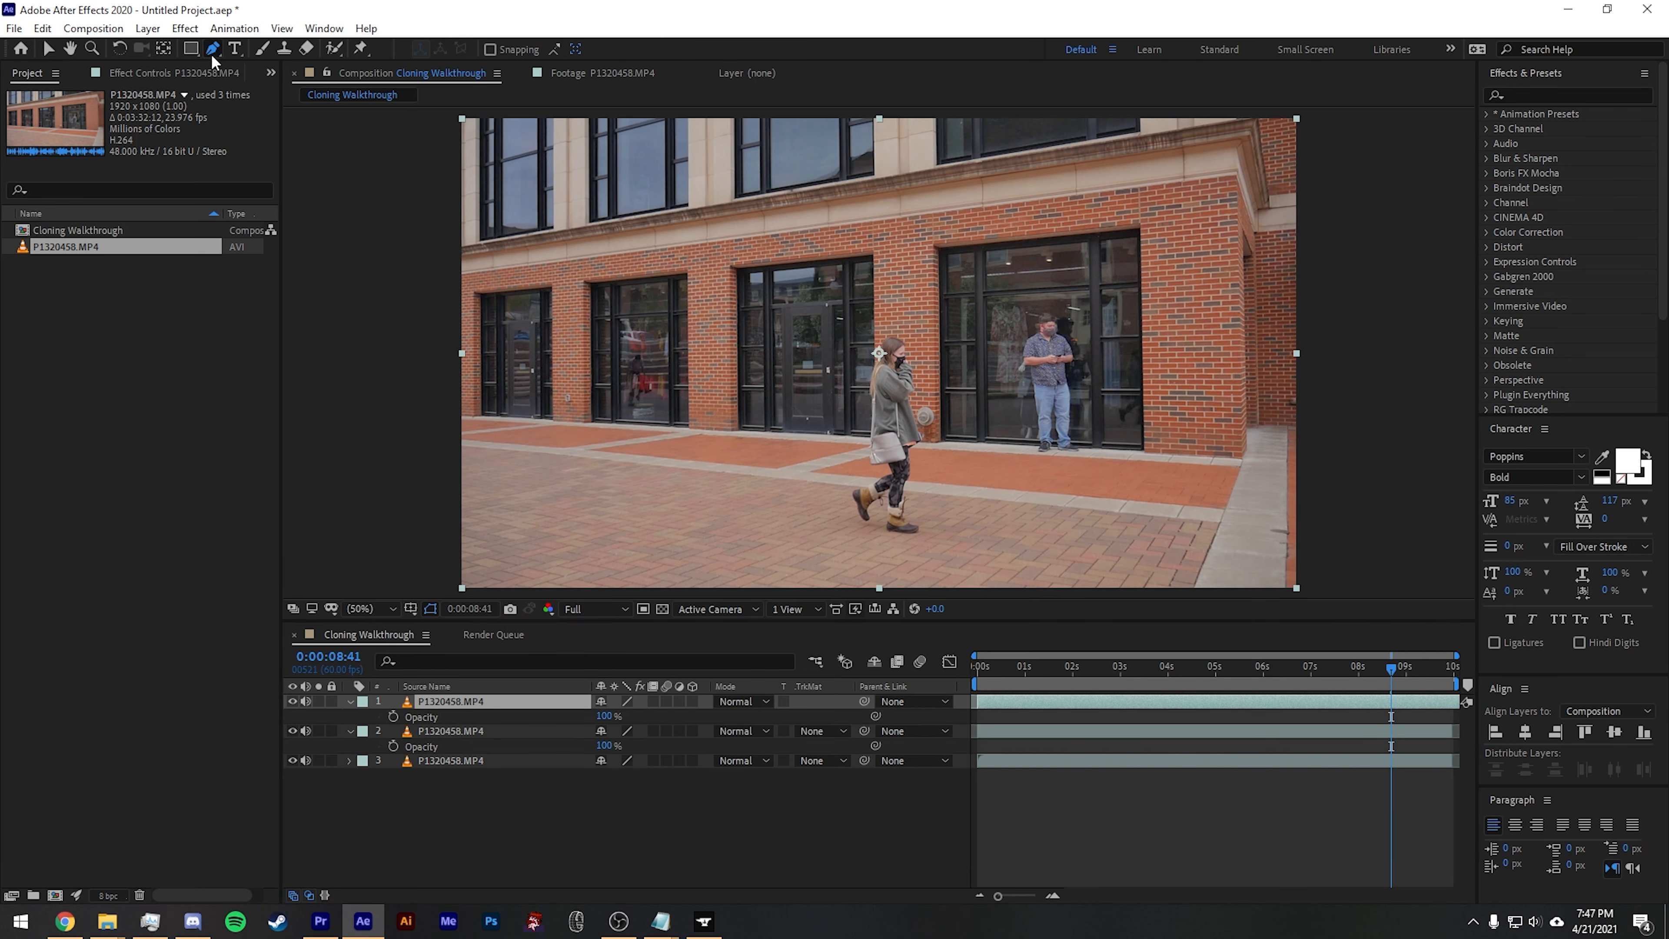
{"action": "key", "text": "period"}
{"action": "key", "text": "period"}
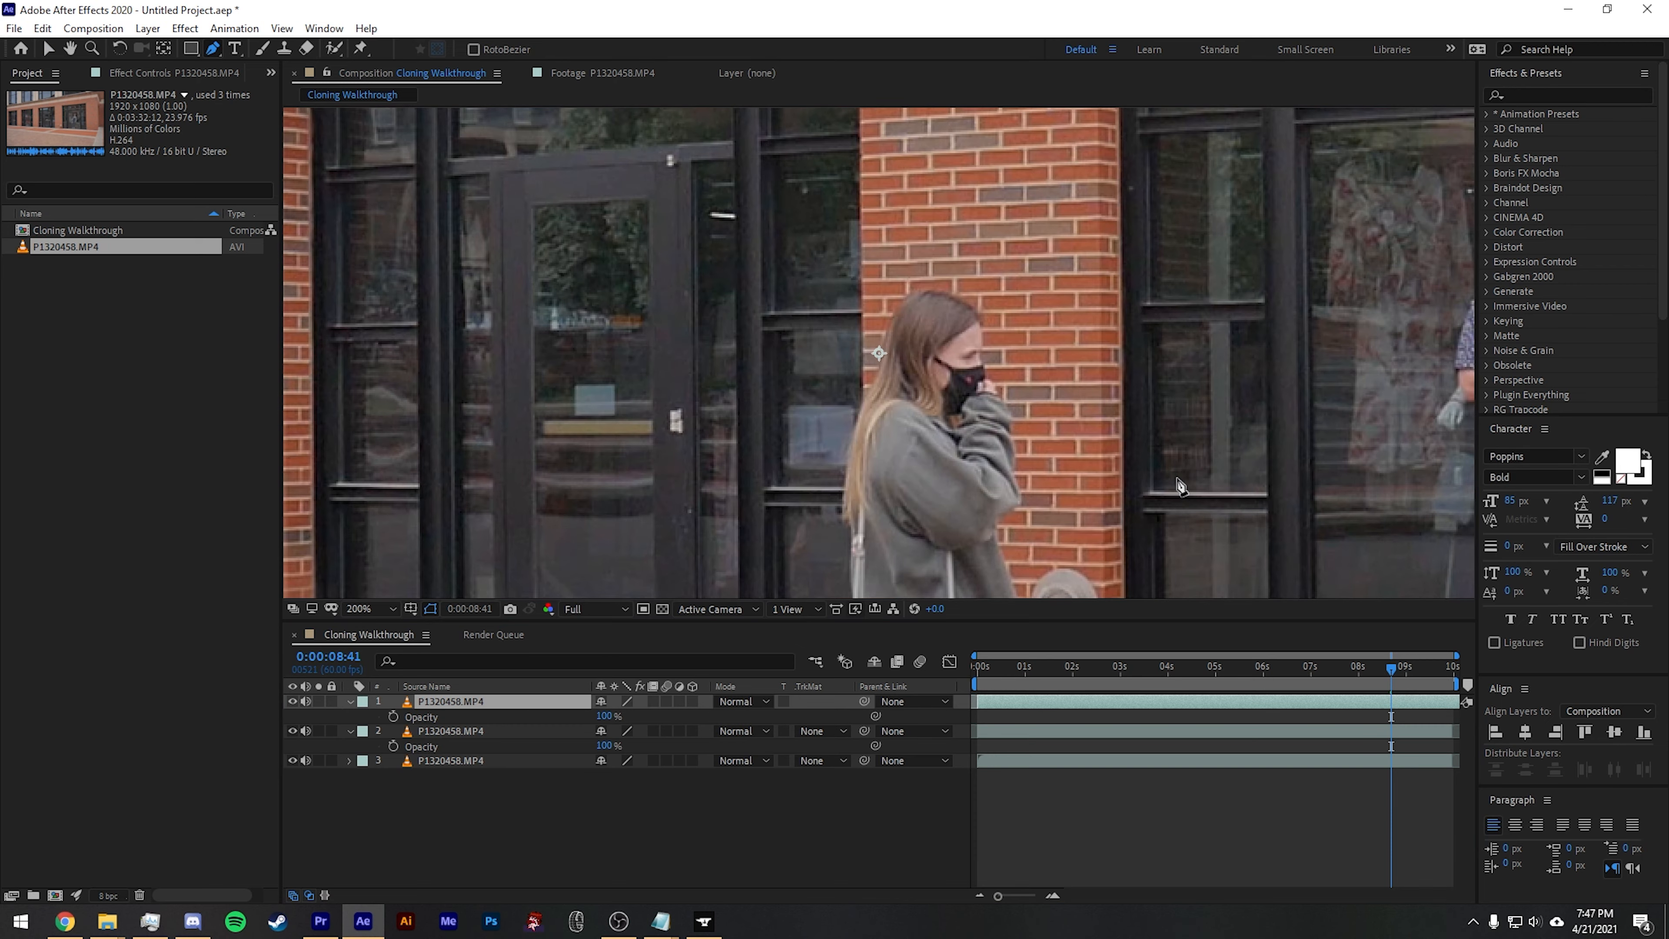
{"action": "key", "text": "h"}
{"action": "left_click_drag", "start_coordinate": [1254, 526], "coordinate": [706, 537]}
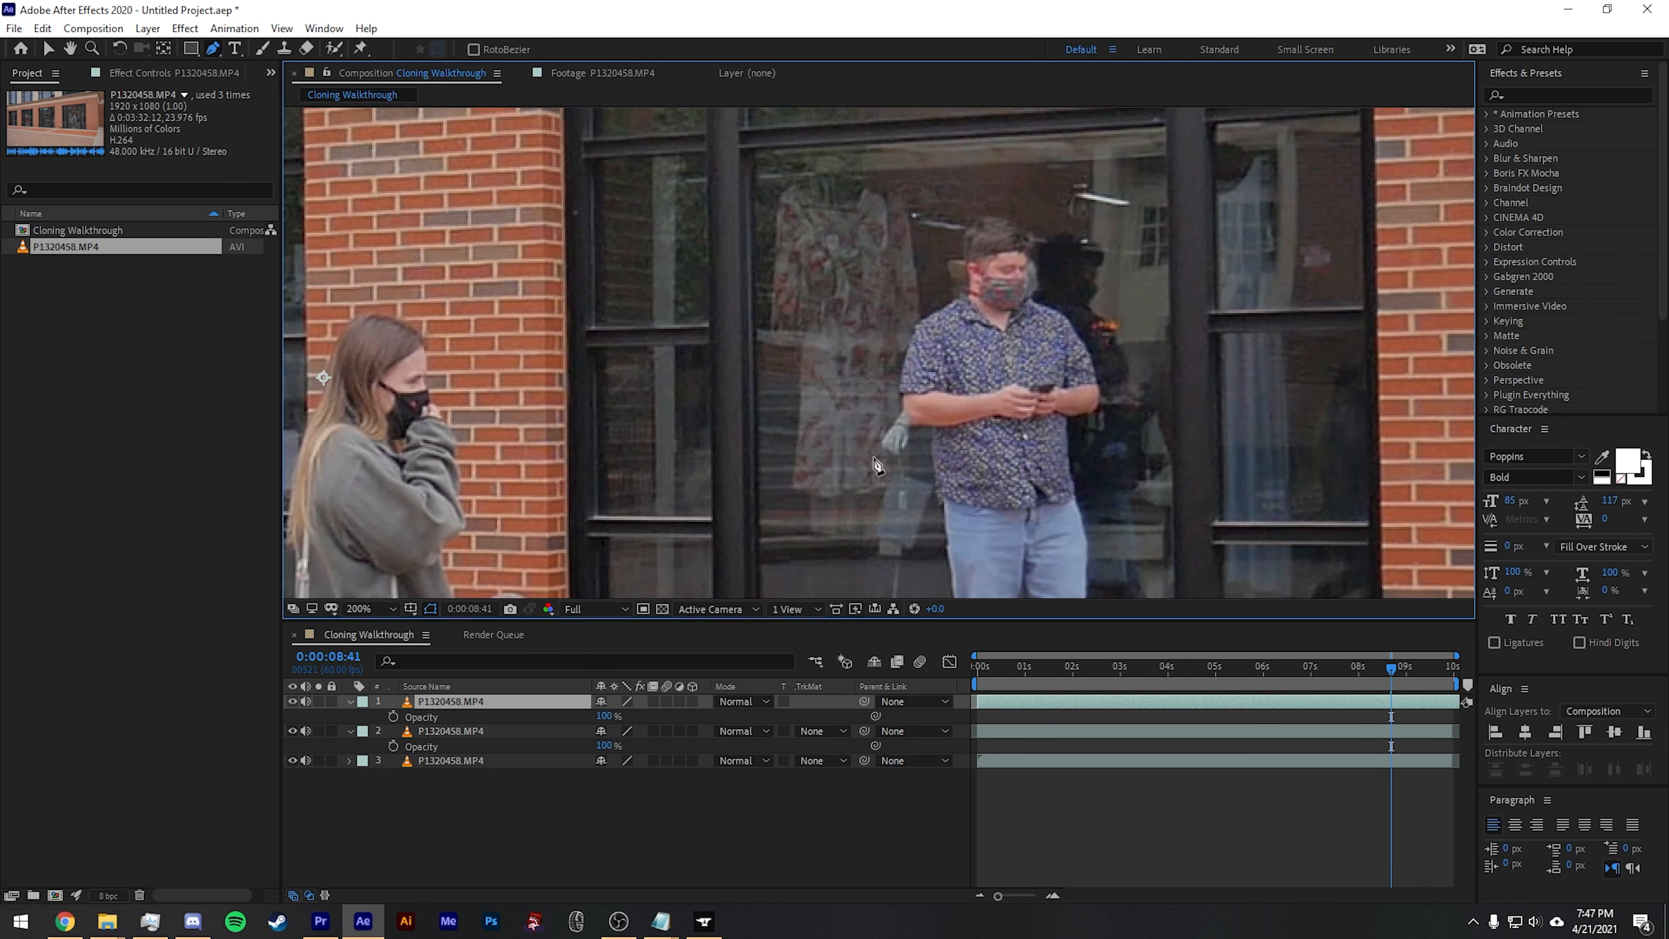
{"action": "key", "text": "g"}
{"action": "left_click", "coordinate": [893, 431]}
{"action": "left_click", "coordinate": [873, 355]}
{"action": "left_click", "coordinate": [915, 289]}
{"action": "left_click", "coordinate": [956, 196]}
{"action": "left_click", "coordinate": [1032, 185]}
{"action": "left_click", "coordinate": [1087, 275]}
{"action": "left_click", "coordinate": [1113, 404]}
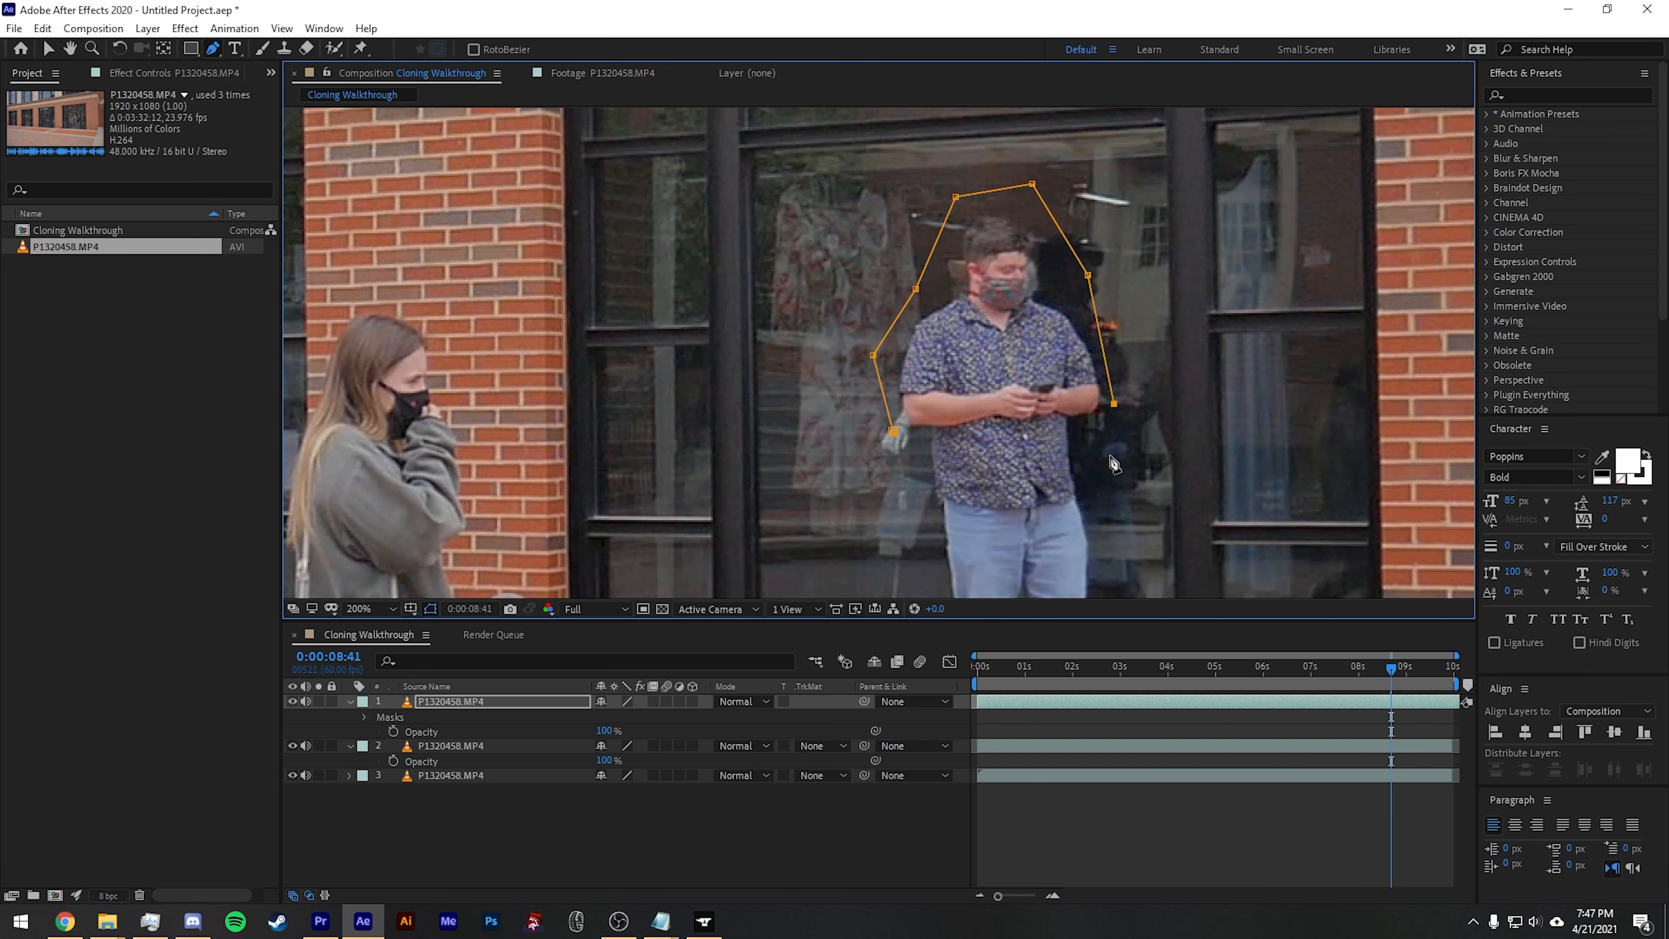
- Continue the mask outline around the man's legs and feet and close it at its starting point
{"action": "left_click", "coordinate": [1107, 495]}
{"action": "key", "text": "space"}
{"action": "left_click_drag", "start_coordinate": [1132, 541], "coordinate": [1060, 284]}
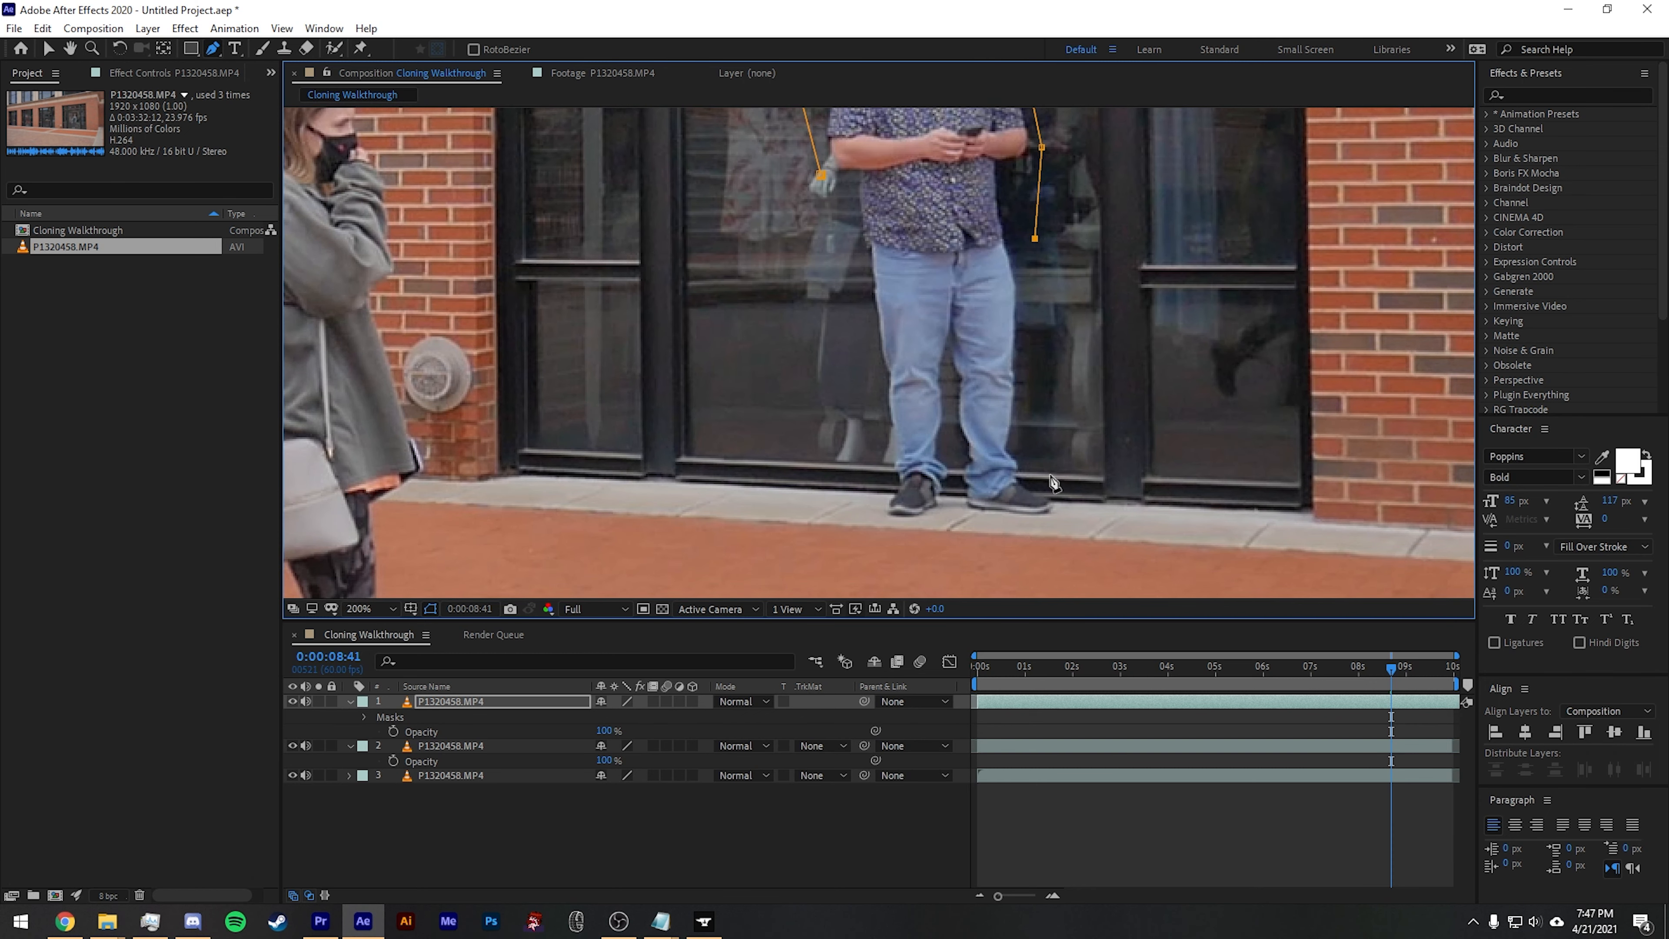
{"action": "left_click", "coordinate": [1040, 467]}
{"action": "left_click", "coordinate": [1068, 512]}
{"action": "left_click", "coordinate": [829, 403]}
{"action": "left_click", "coordinate": [822, 174]}
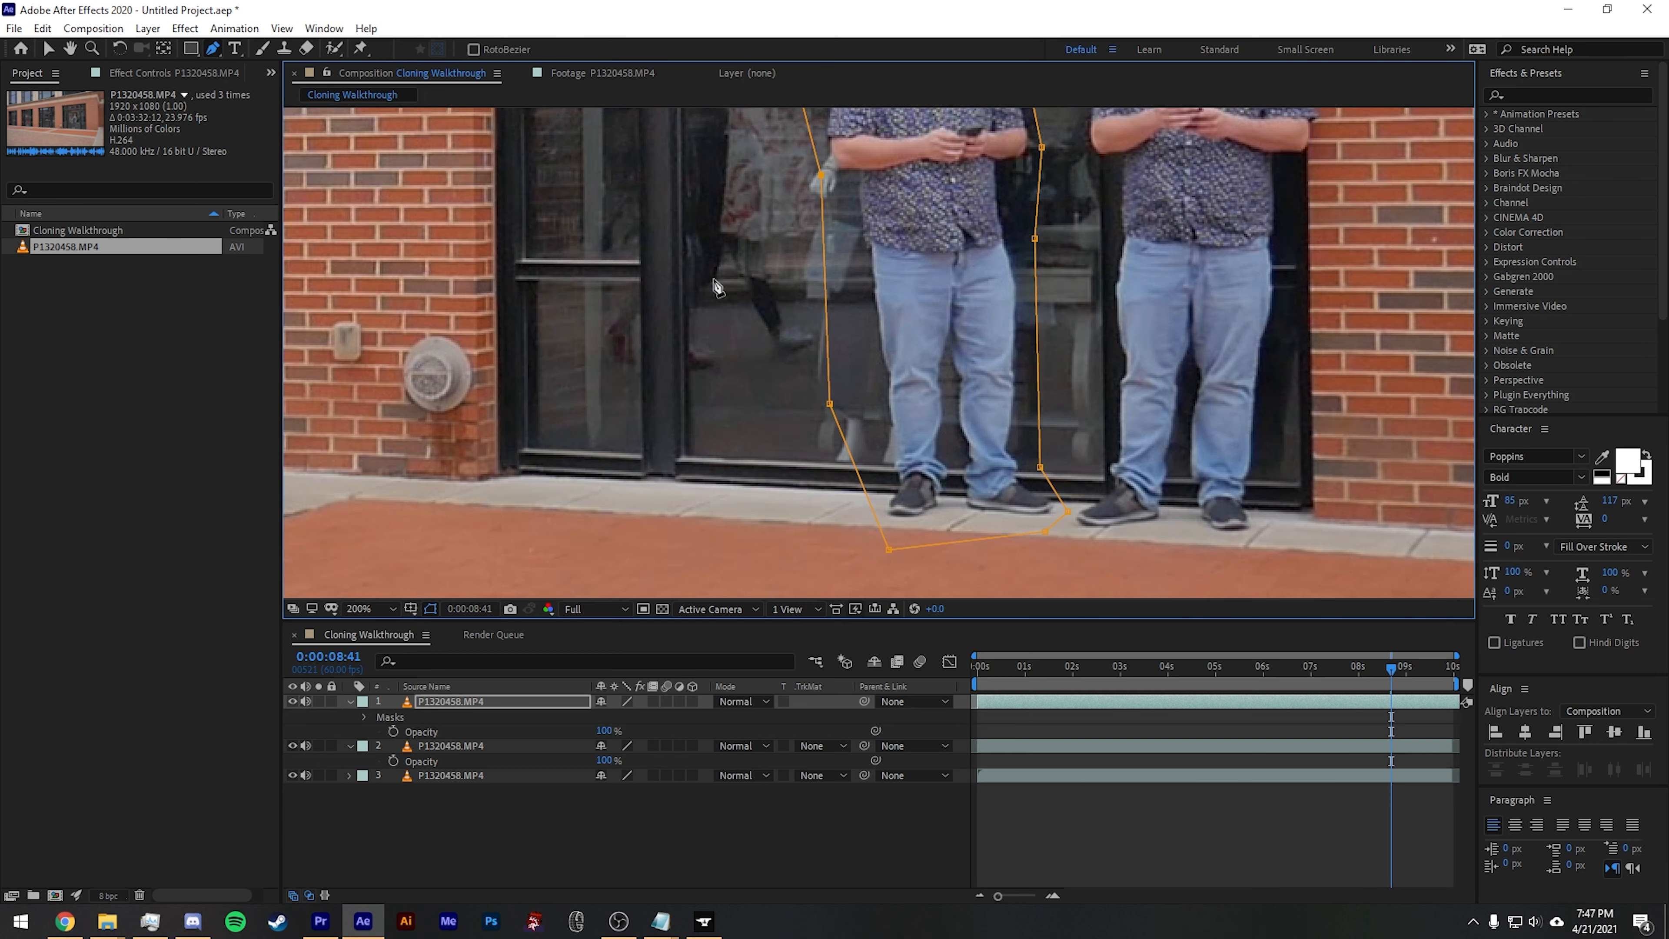
- Play the composition and scrub back through it to check the two men standing side by side in front of the window
{"action": "key", "text": "space"}
{"action": "left_click_drag", "start_coordinate": [717, 287], "coordinate": [677, 483]}
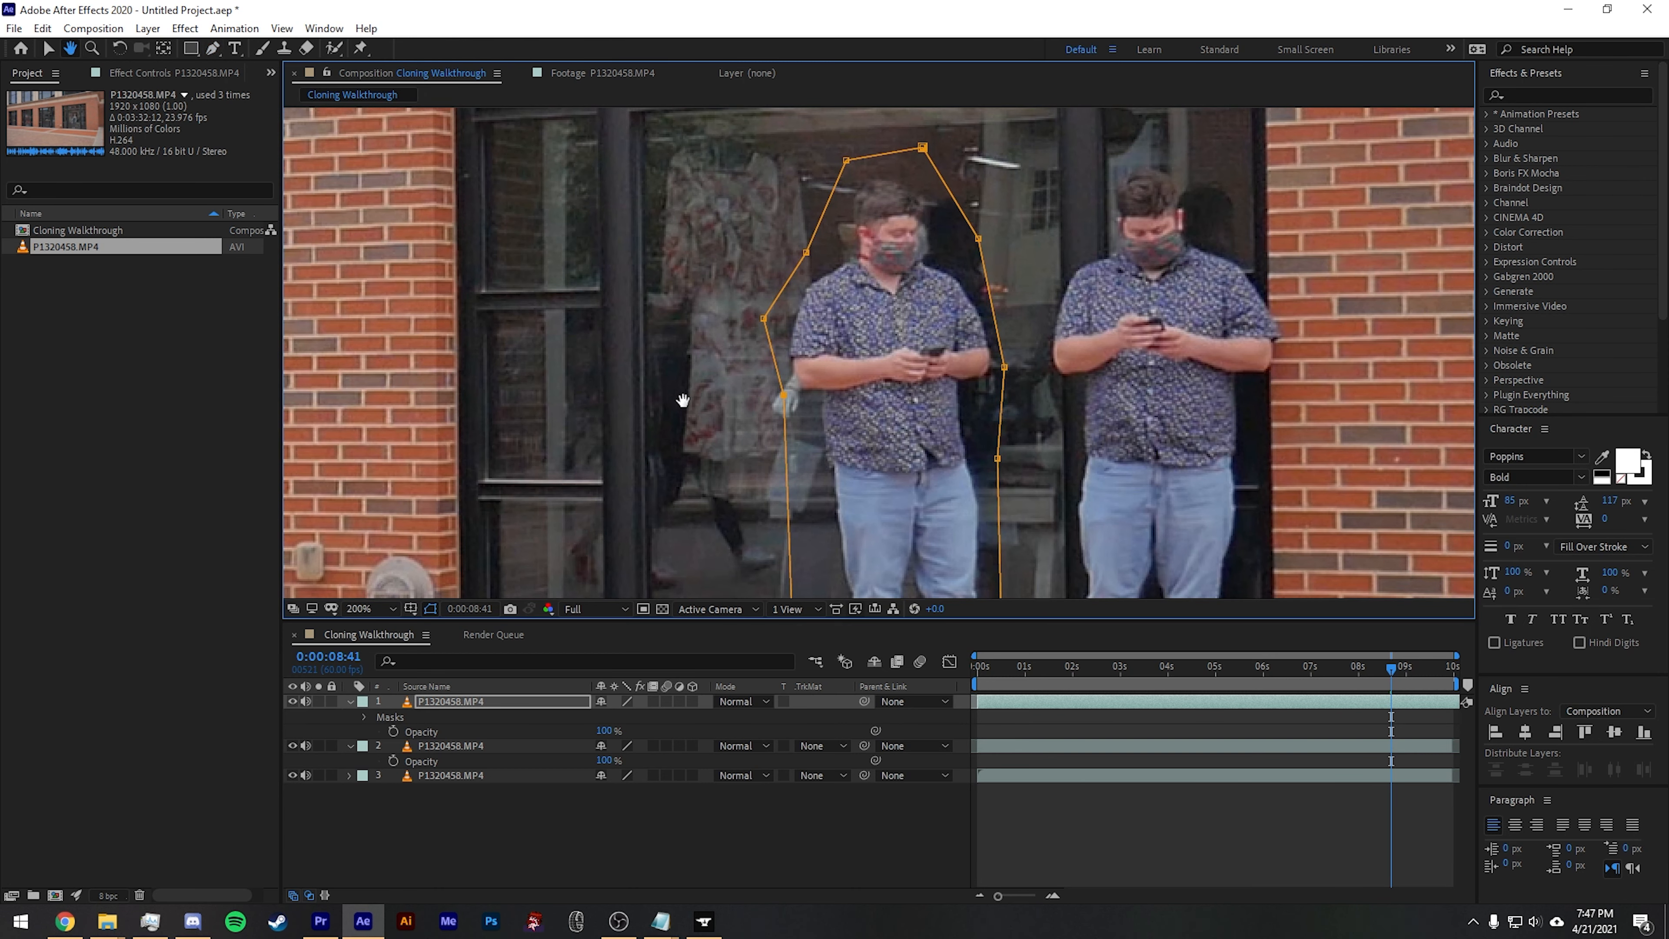
{"action": "left_click", "coordinate": [848, 840]}
{"action": "key", "text": "space"}
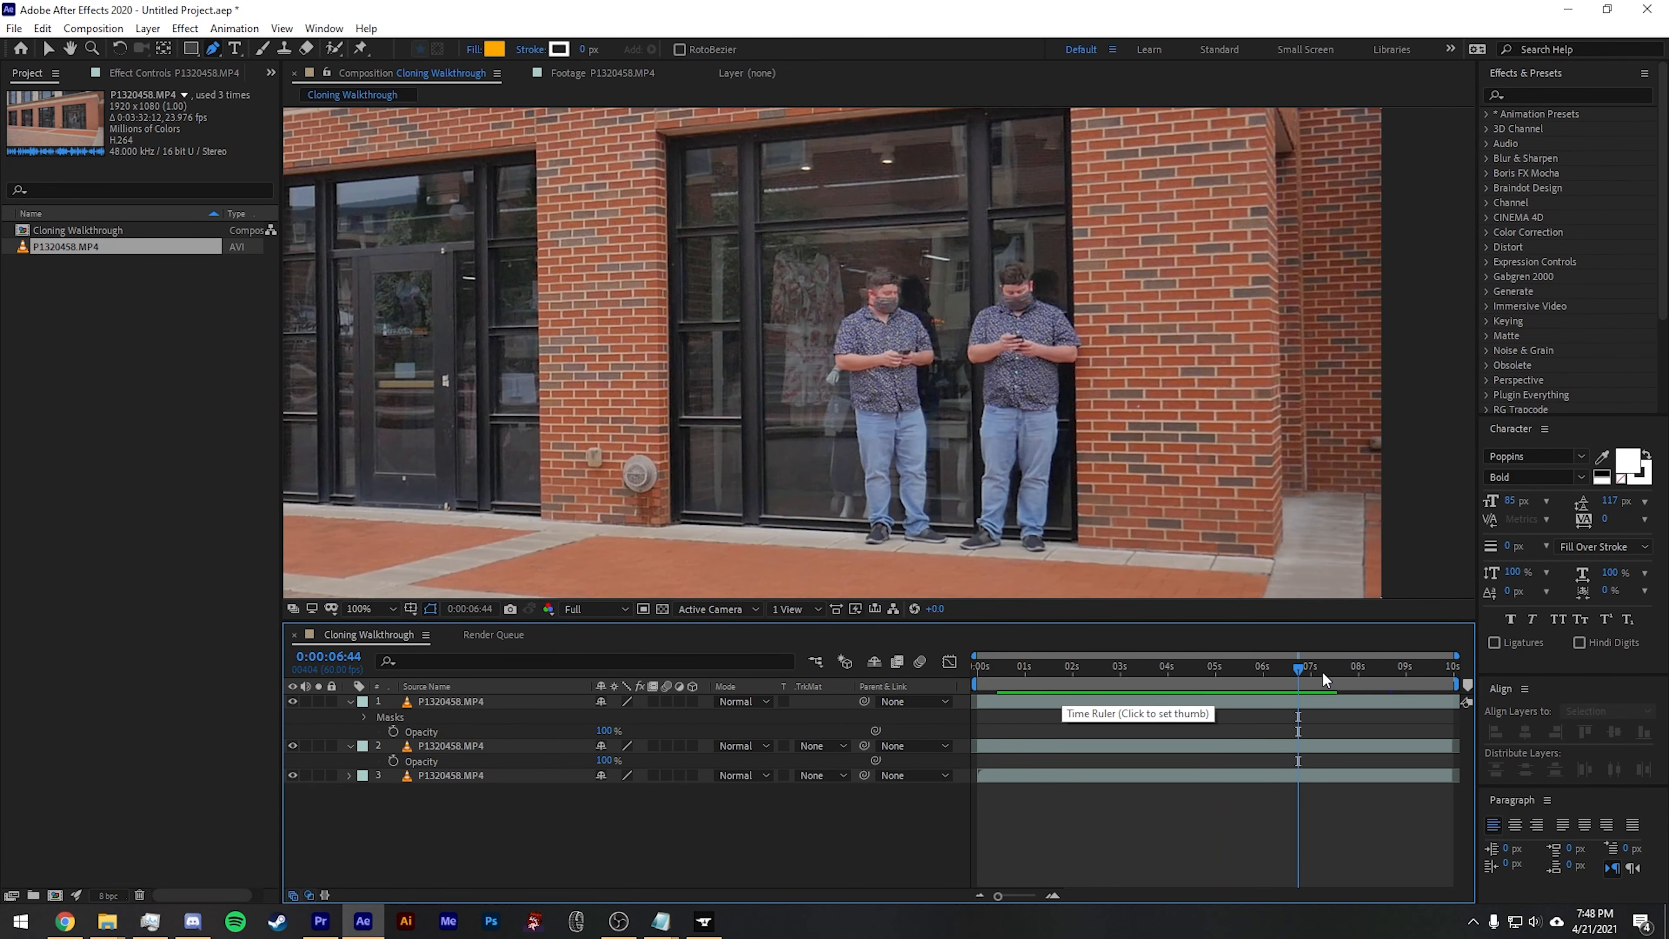
{"action": "left_click_drag", "start_coordinate": [1299, 670], "coordinate": [1040, 675]}
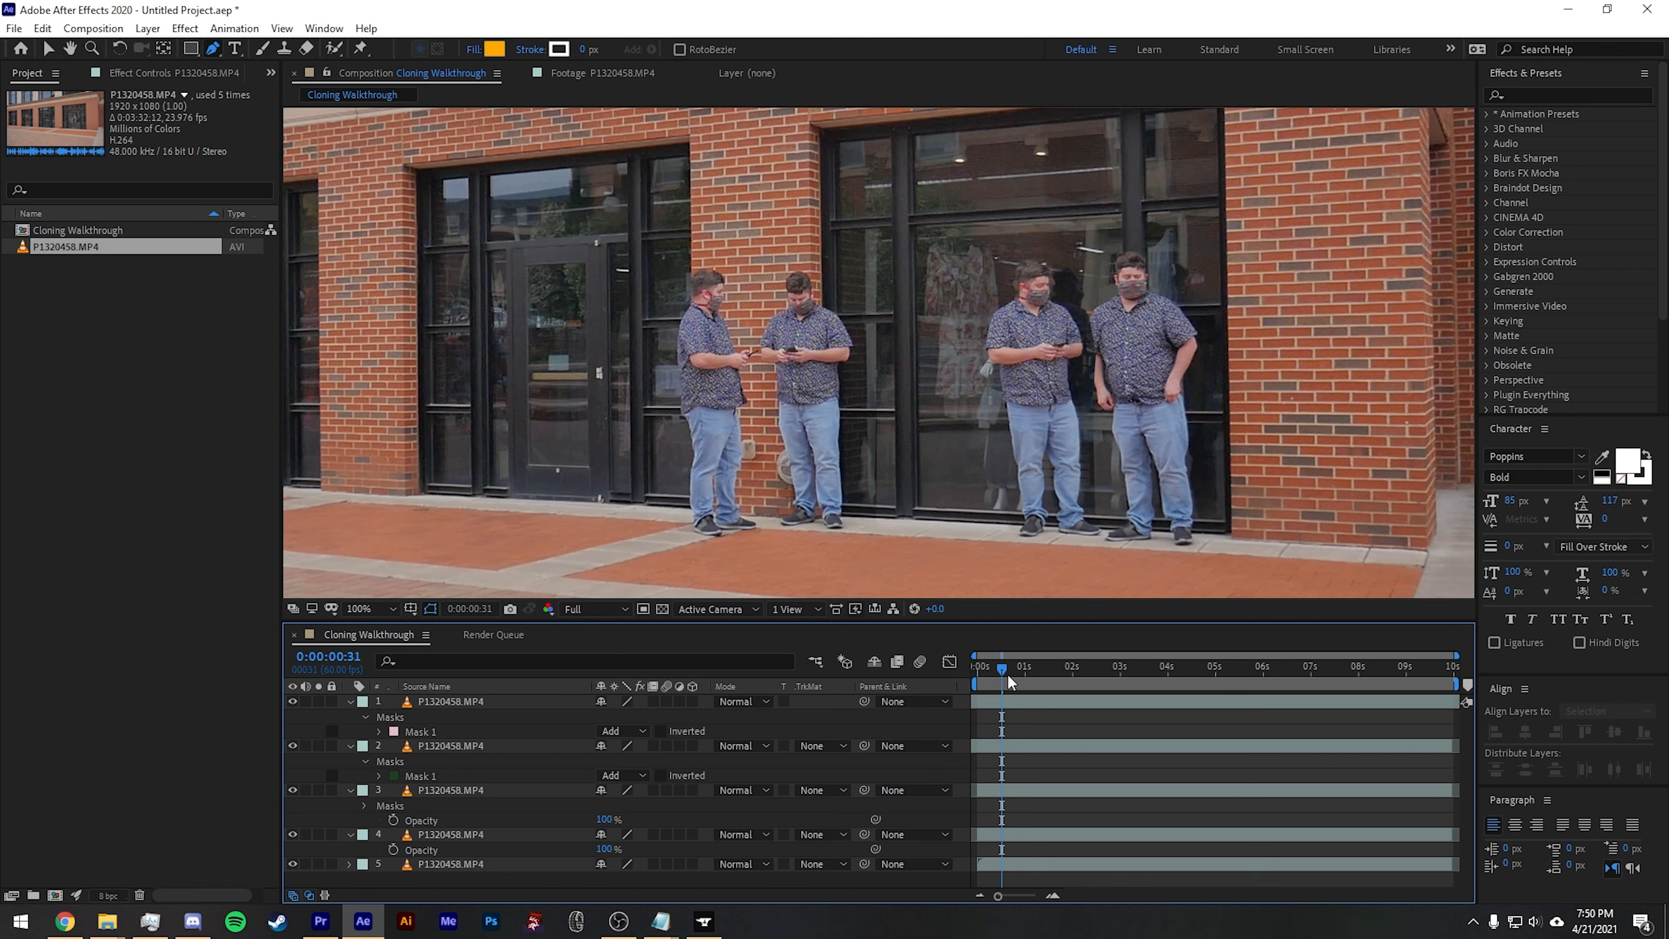
- At the composition's first frame, draw a closed mask on the top clip layer around the man standing alone on the brick plaza
{"action": "left_click_drag", "start_coordinate": [1006, 675], "coordinate": [965, 671]}
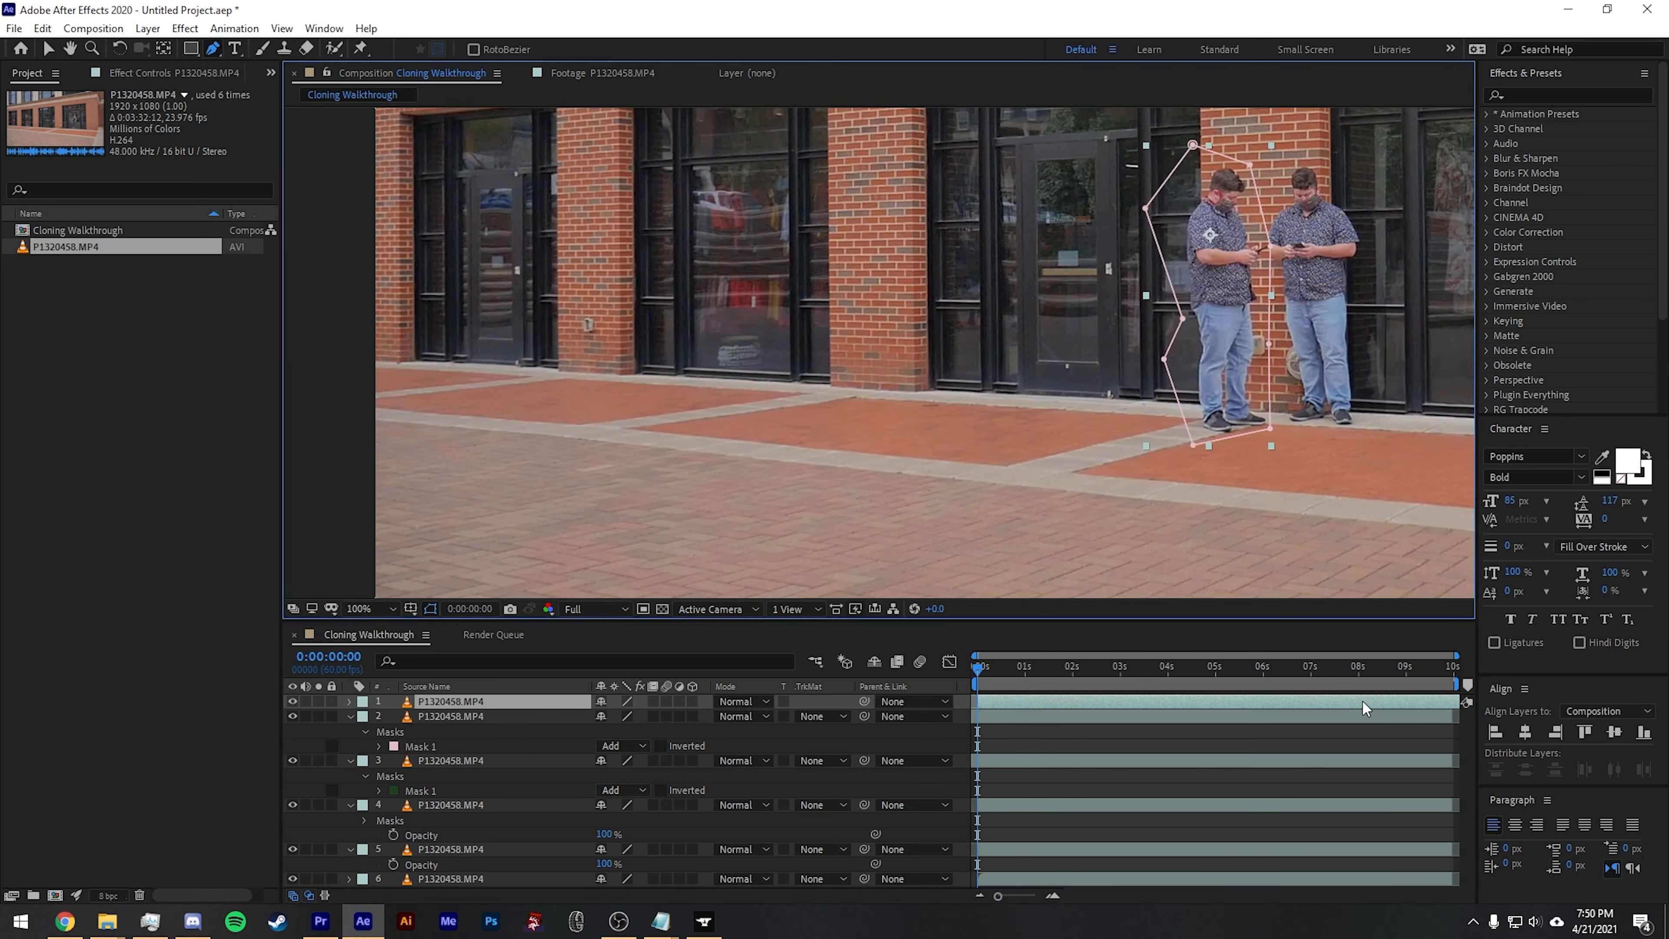
{"action": "left_click", "coordinate": [548, 504]}
{"action": "left_click", "coordinate": [611, 536]}
{"action": "left_click", "coordinate": [714, 494]}
{"action": "left_click", "coordinate": [700, 380]}
{"action": "left_click", "coordinate": [656, 144]}
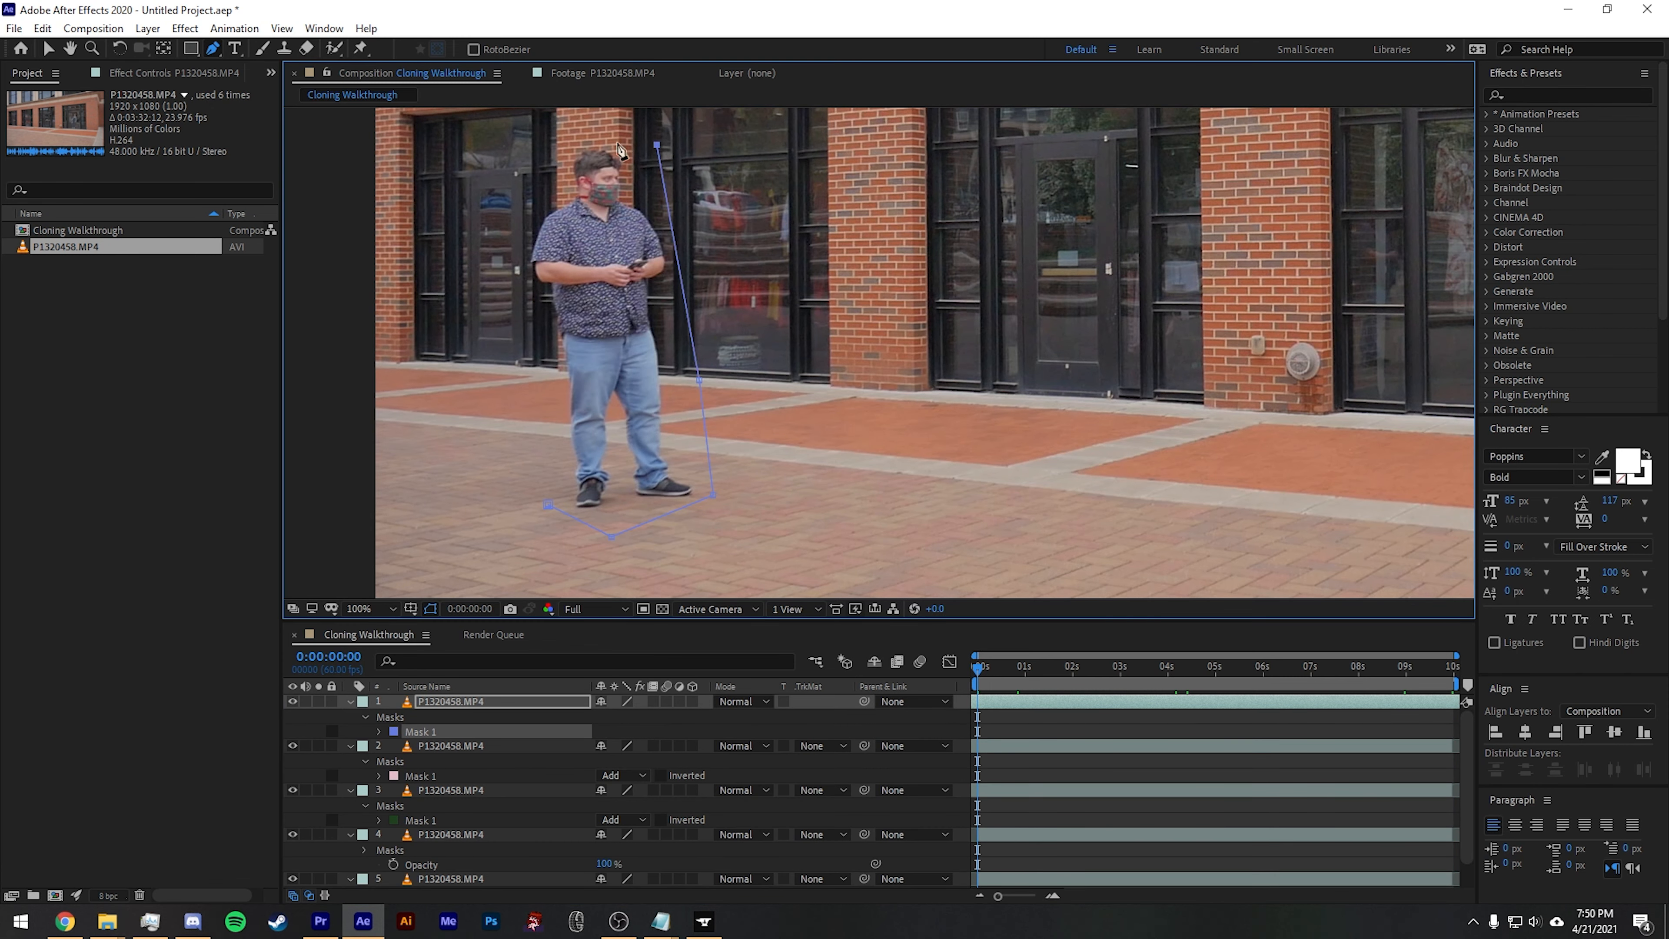
{"action": "left_click", "coordinate": [590, 127]}
{"action": "left_click", "coordinate": [506, 197]}
{"action": "left_click", "coordinate": [547, 504]}
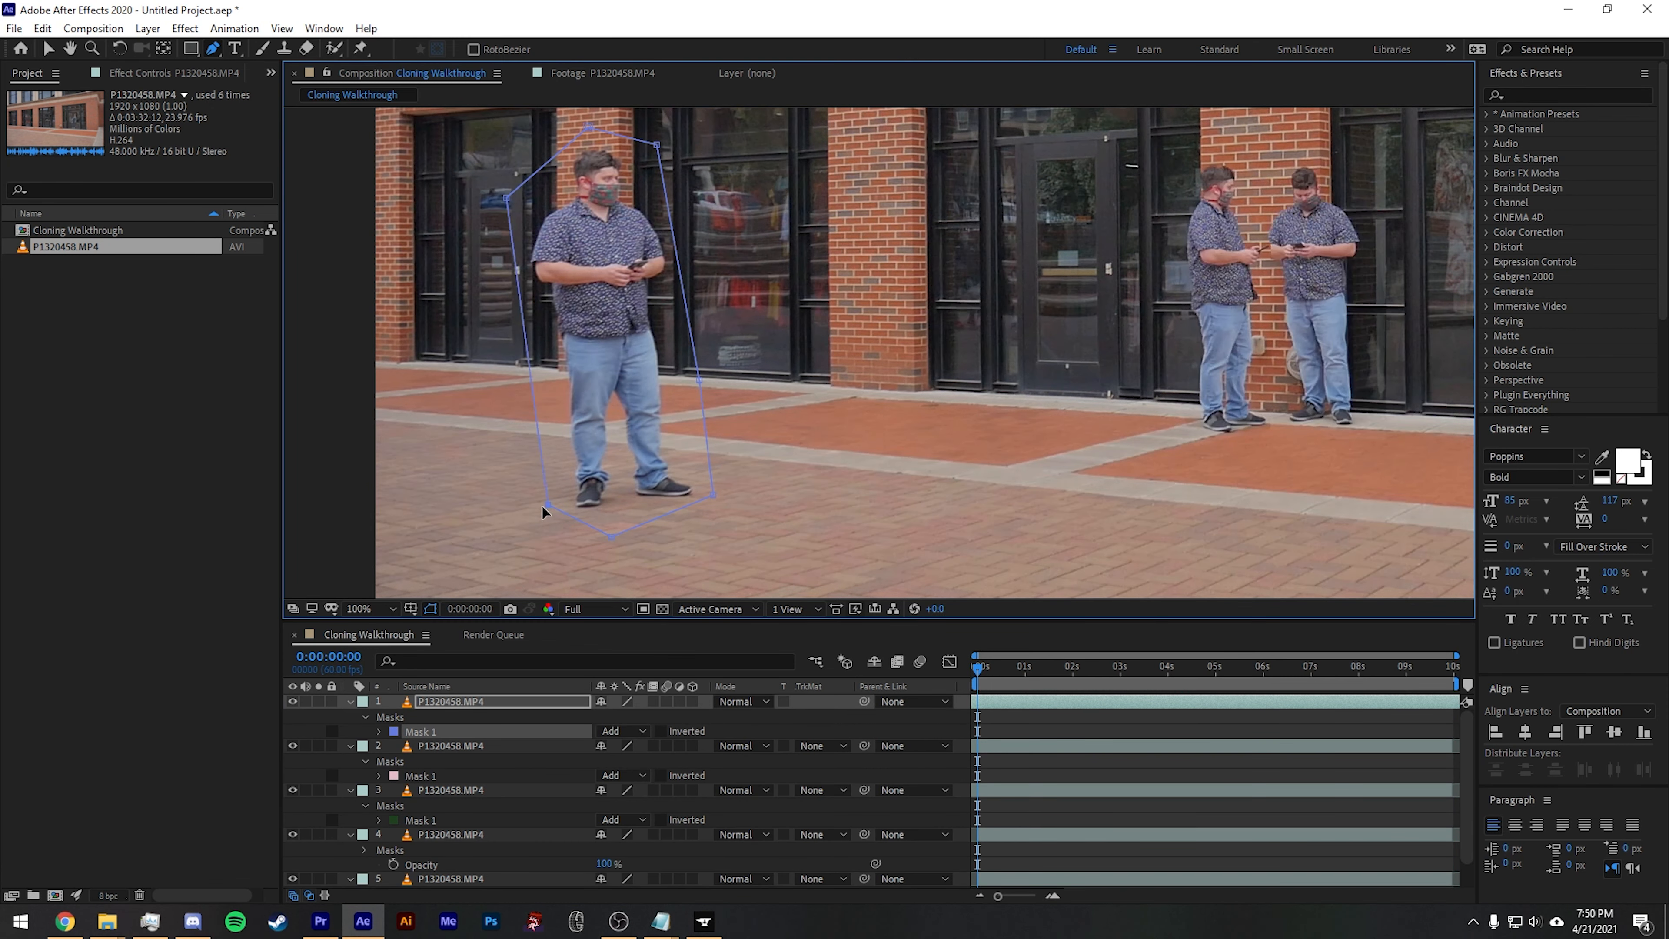
{"action": "left_click", "coordinate": [1070, 730]}
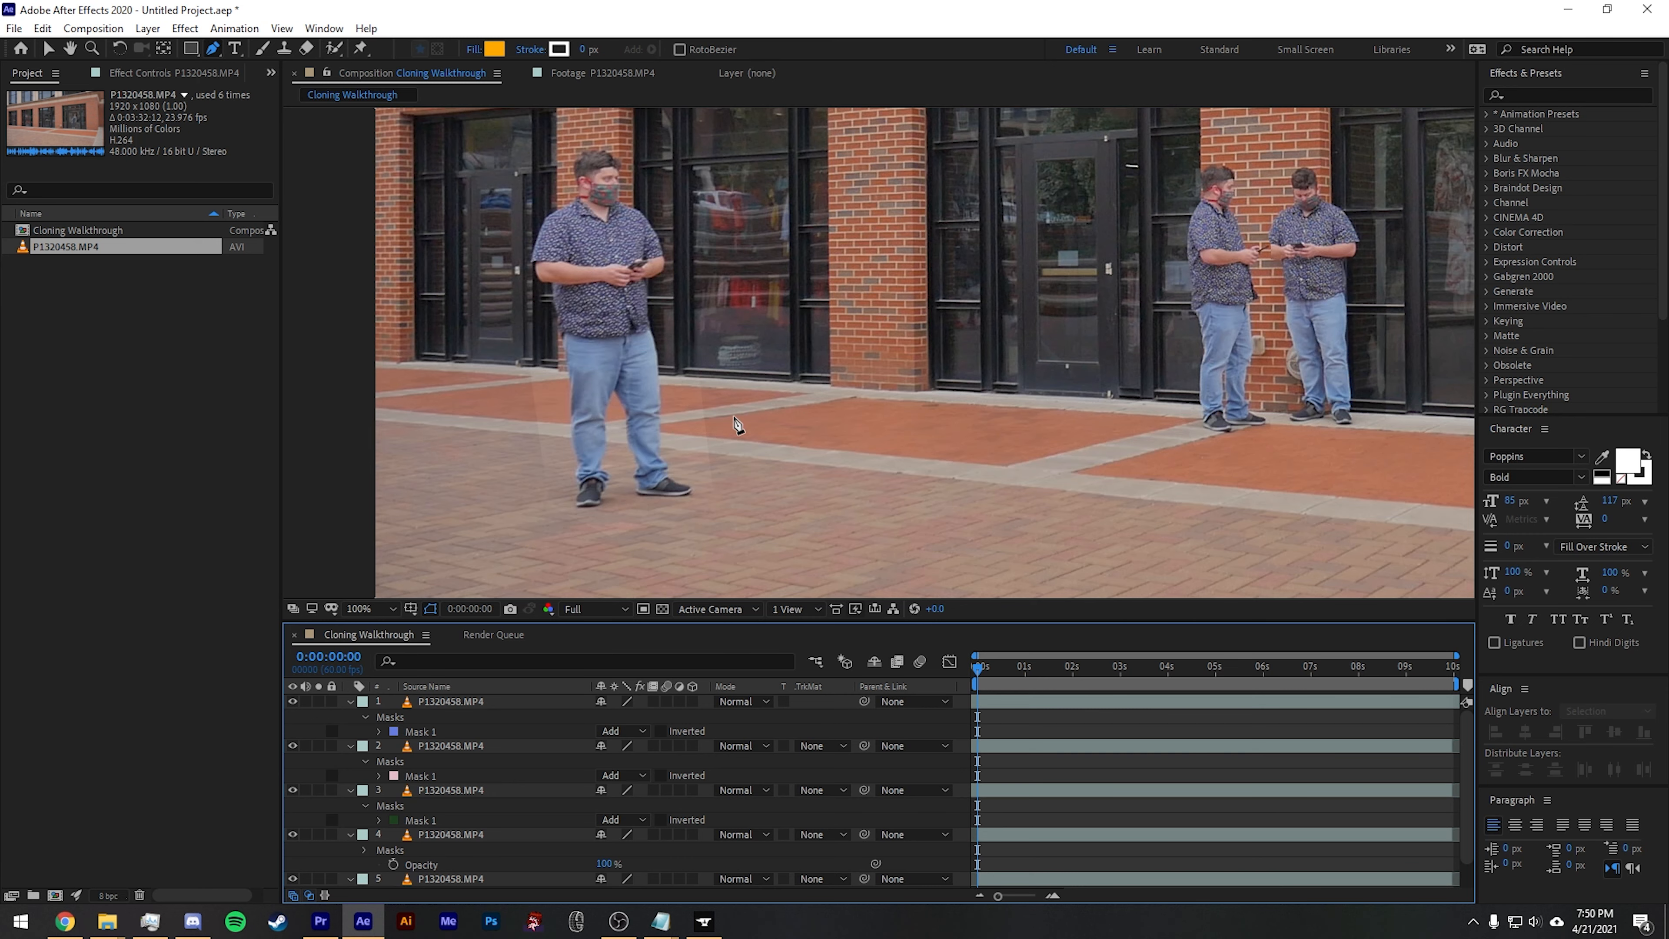
- Check the edges around the man on the plaza and set his mask's feather to 51 pixels
{"action": "scroll", "coordinate": [711, 431], "scroll_direction": "up", "scroll_amount": 1}
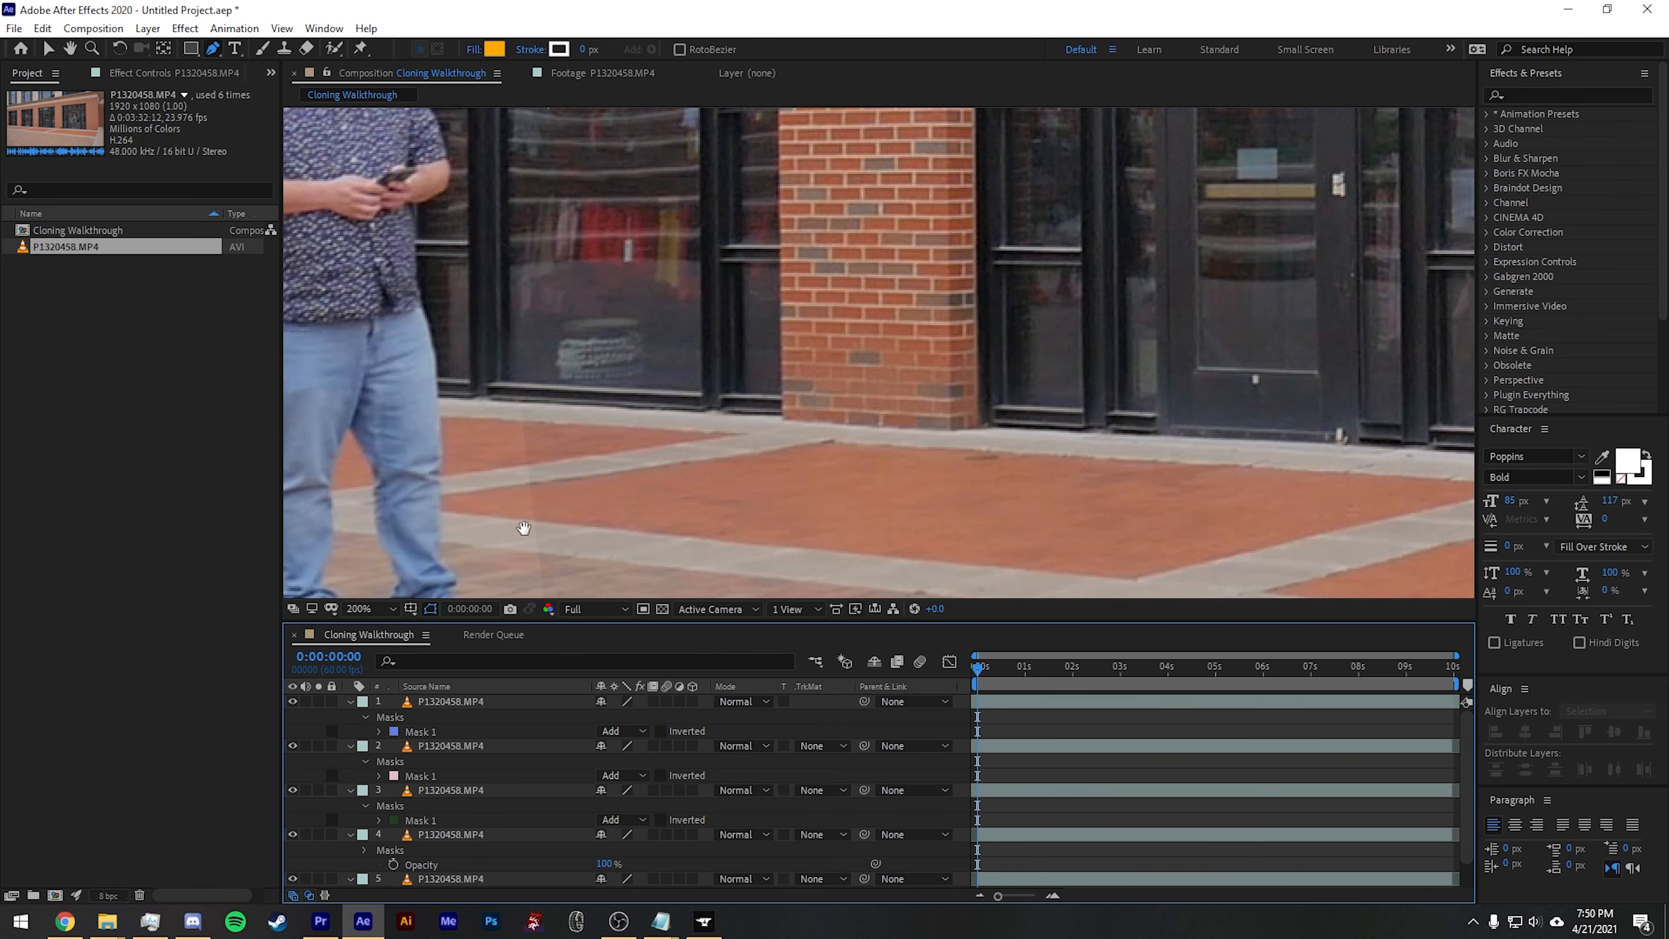
{"action": "left_click_drag", "start_coordinate": [522, 532], "coordinate": [814, 440]}
{"action": "scroll", "coordinate": [814, 441], "scroll_direction": "up", "scroll_amount": 1}
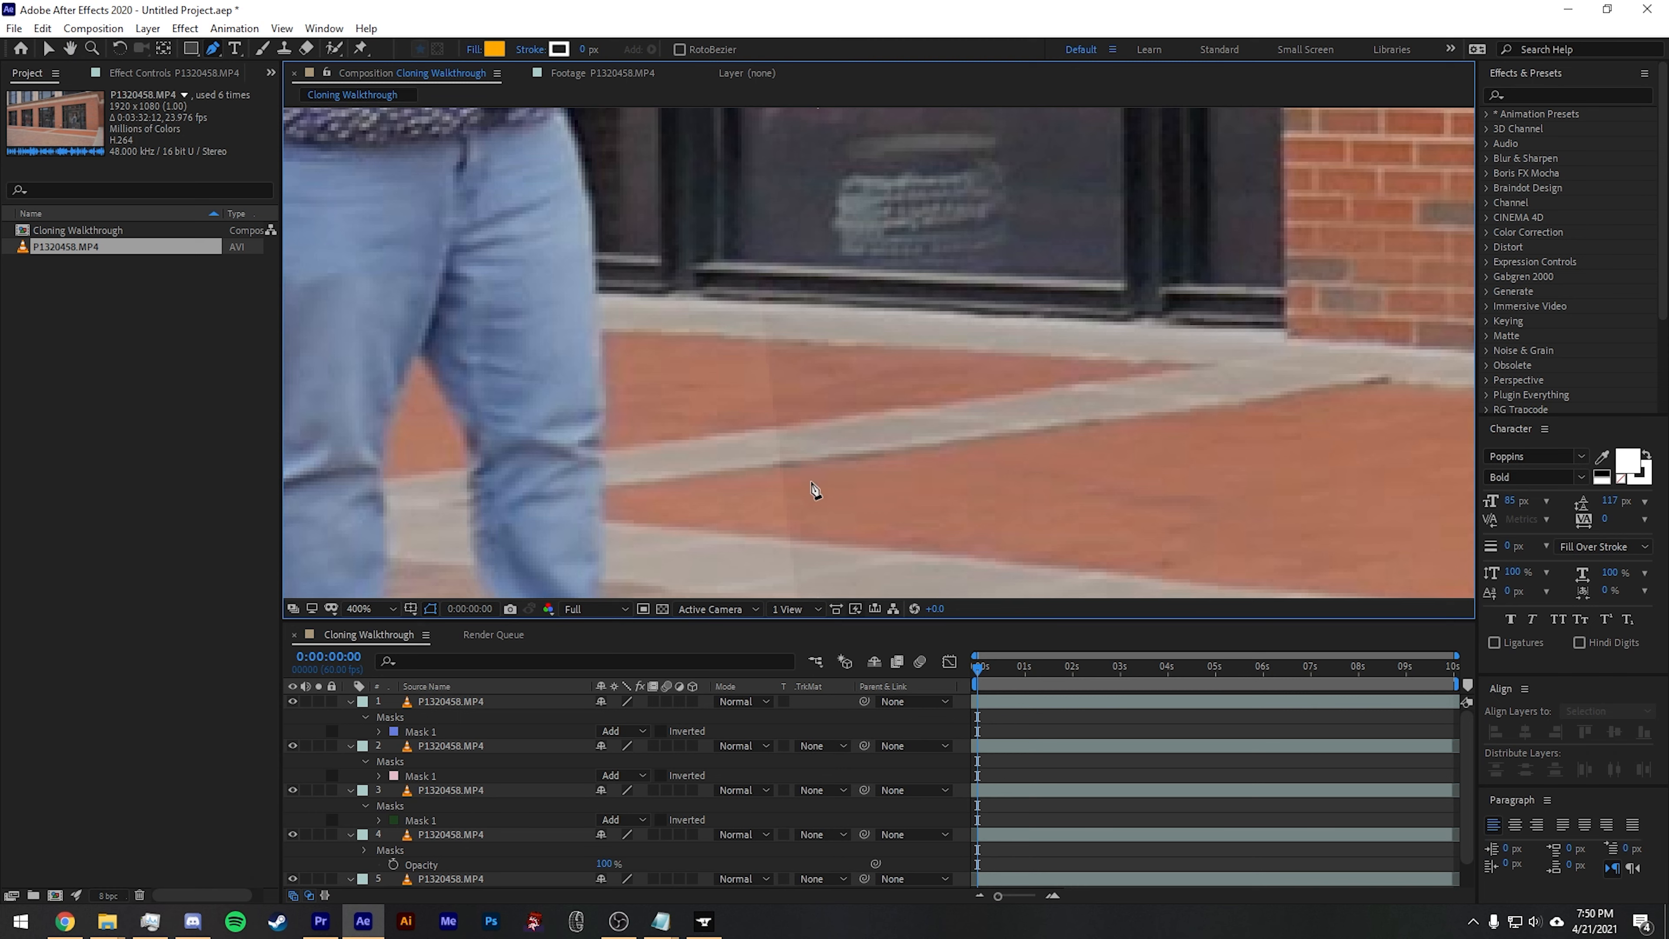
{"action": "scroll", "coordinate": [815, 490], "scroll_direction": "down", "scroll_amount": 1}
{"action": "scroll", "coordinate": [814, 453], "scroll_direction": "down", "scroll_amount": 1}
{"action": "left_click_drag", "start_coordinate": [873, 274], "coordinate": [881, 361]}
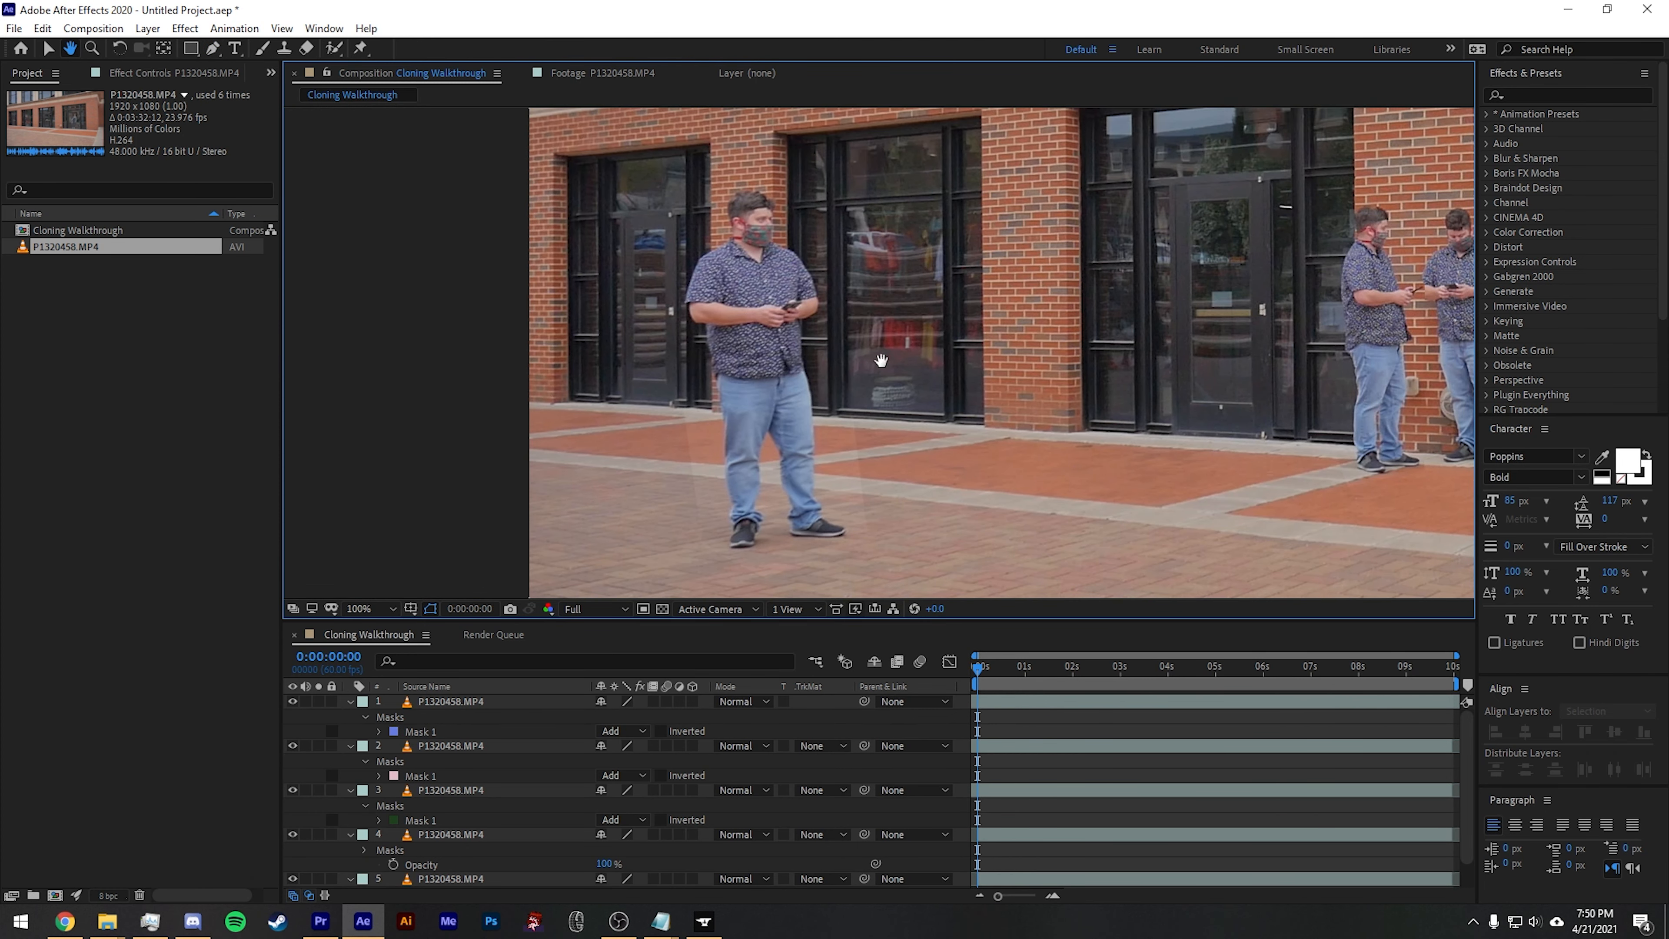
{"action": "left_click", "coordinate": [1047, 764]}
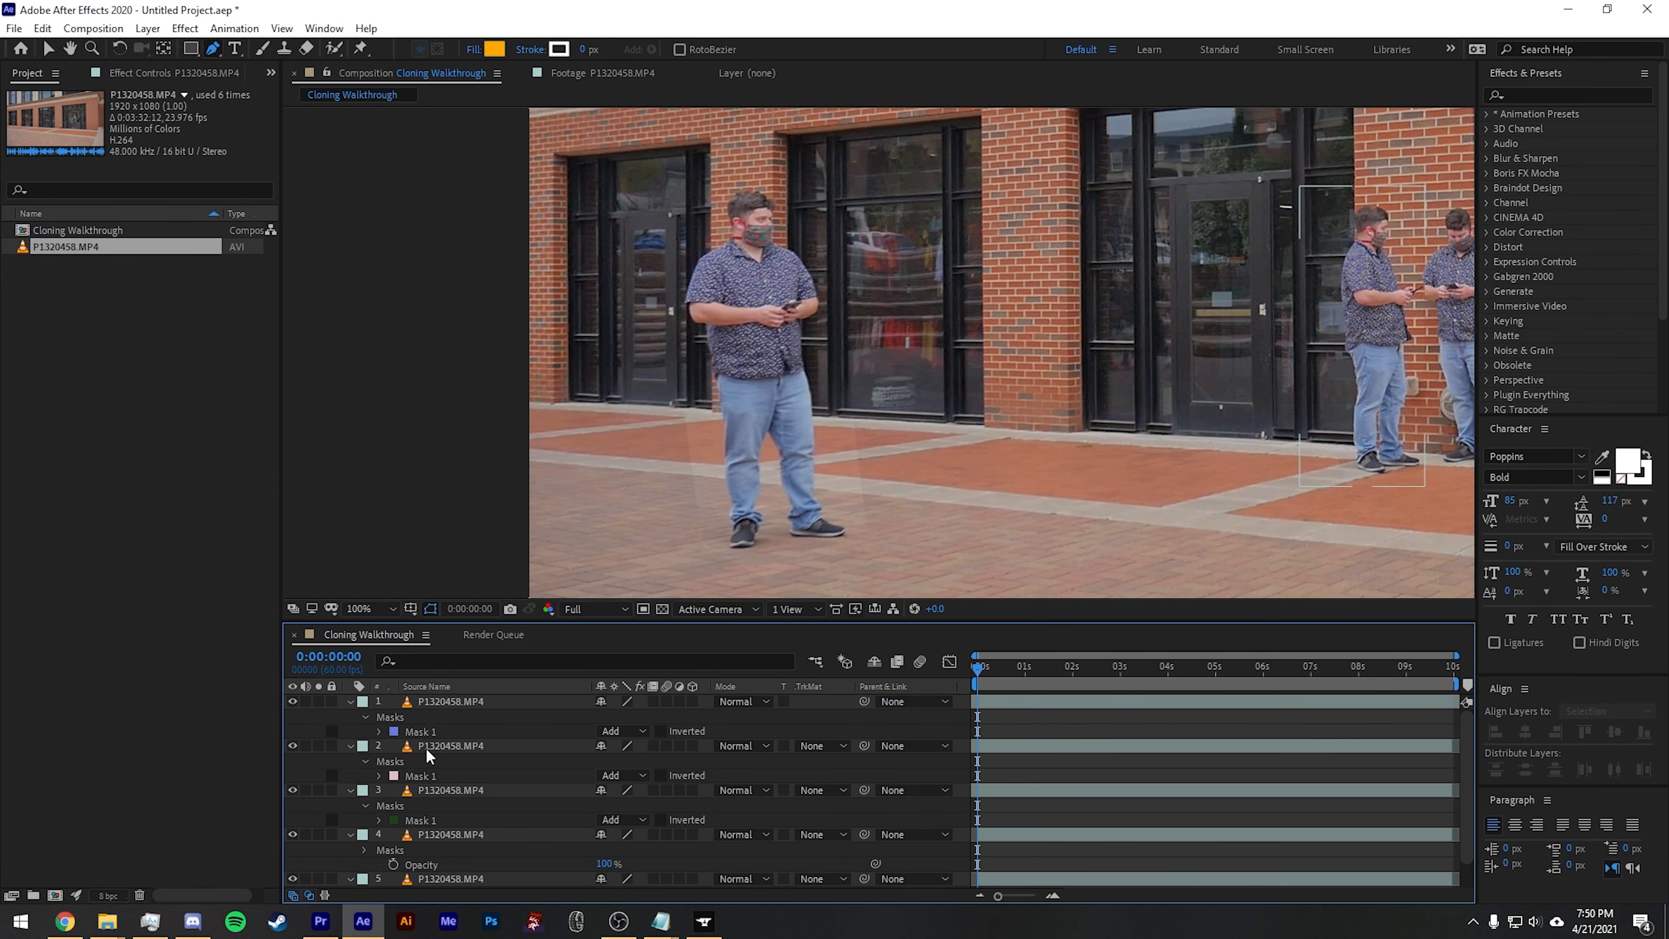
{"action": "left_click", "coordinate": [378, 732]}
{"action": "left_click_drag", "start_coordinate": [633, 763], "coordinate": [683, 769]}
{"action": "left_click", "coordinate": [991, 775]}
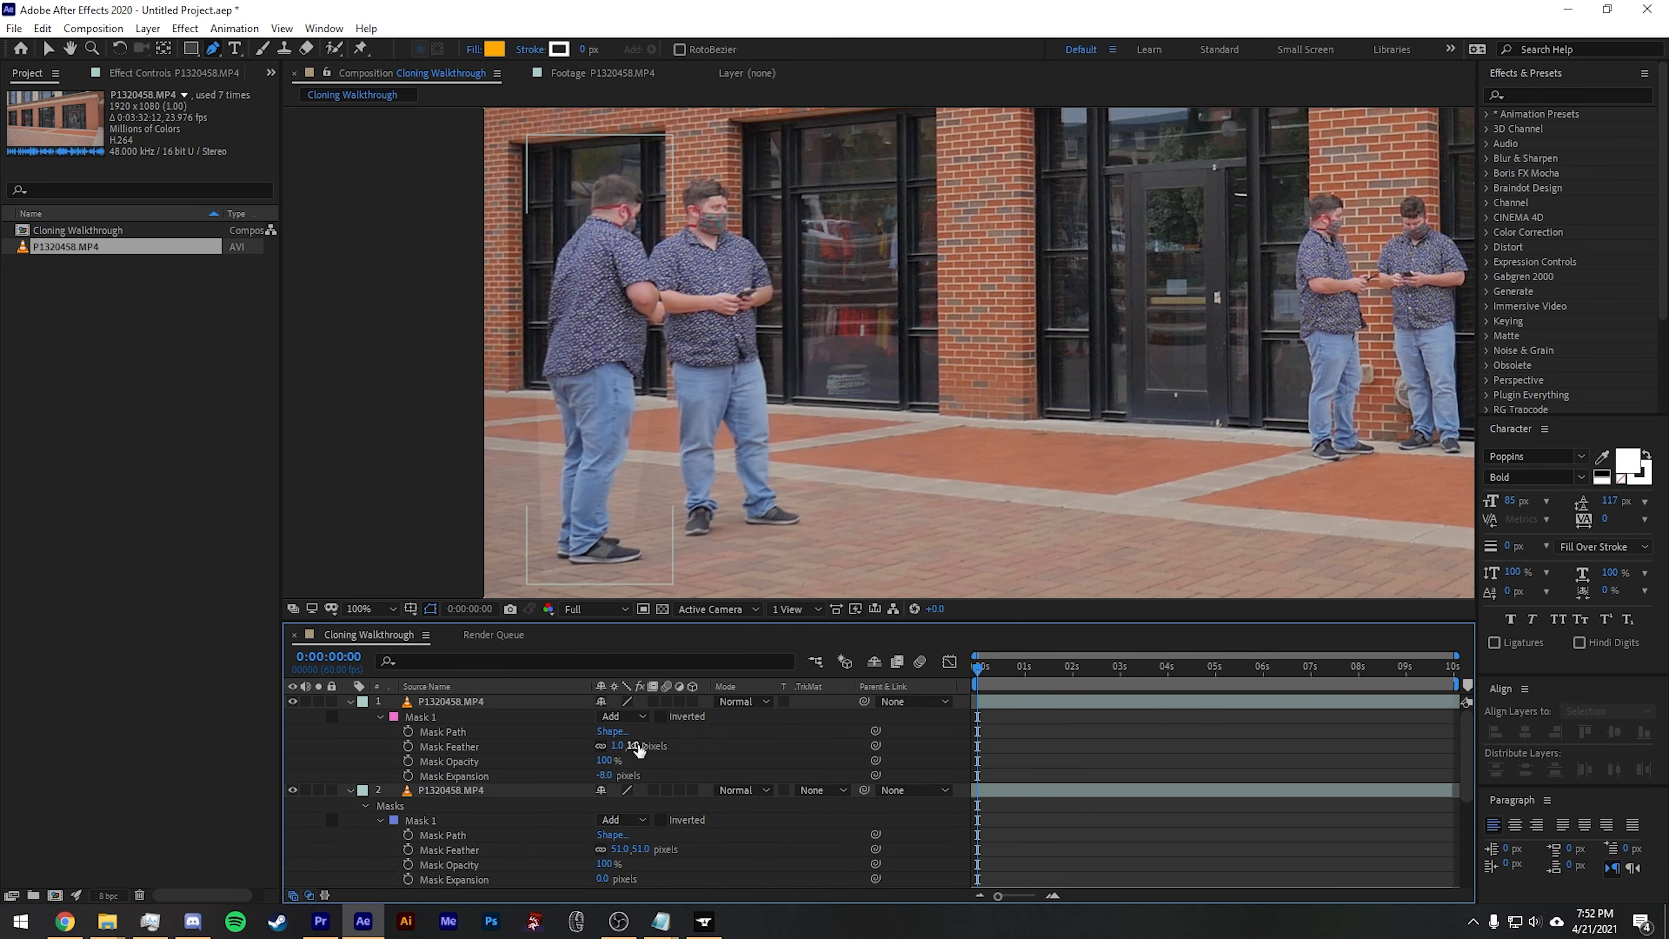
- Set the mask feather of the top clip layer to 2 pixels
{"action": "left_click_drag", "start_coordinate": [638, 745], "coordinate": [641, 747]}
{"action": "left_click", "coordinate": [1195, 823]}
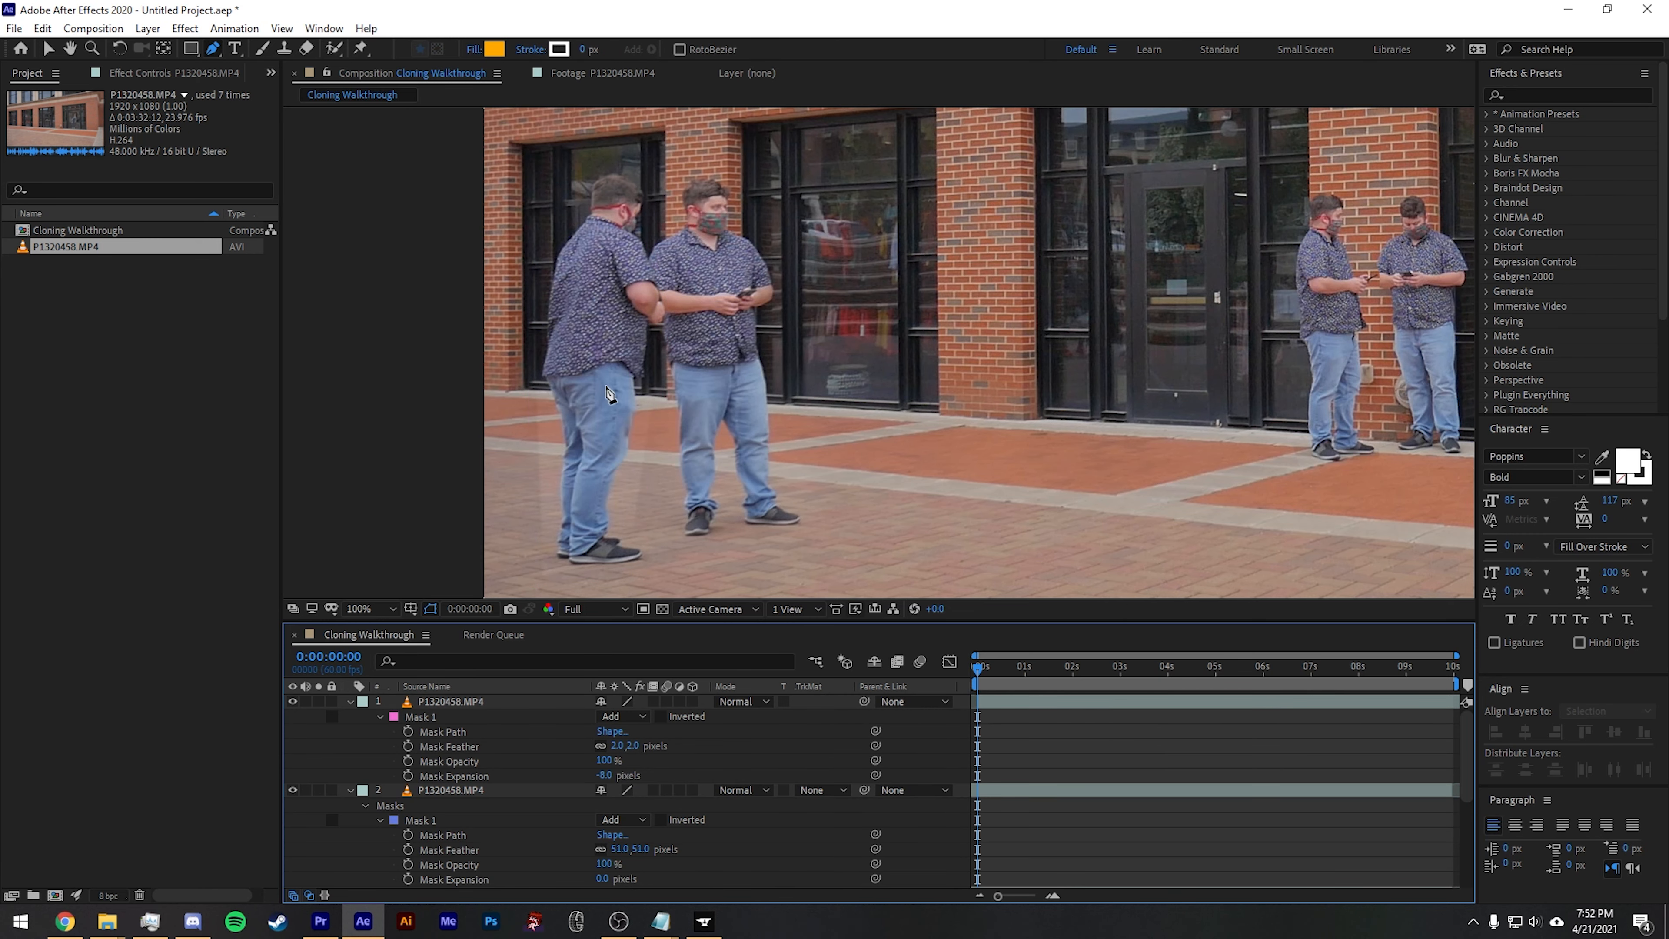
- Examine the clones across the frame, including the mask edges around the legs of the two men on the plaza
{"action": "key", "text": "h"}
{"action": "left_click_drag", "start_coordinate": [1107, 338], "coordinate": [600, 376]}
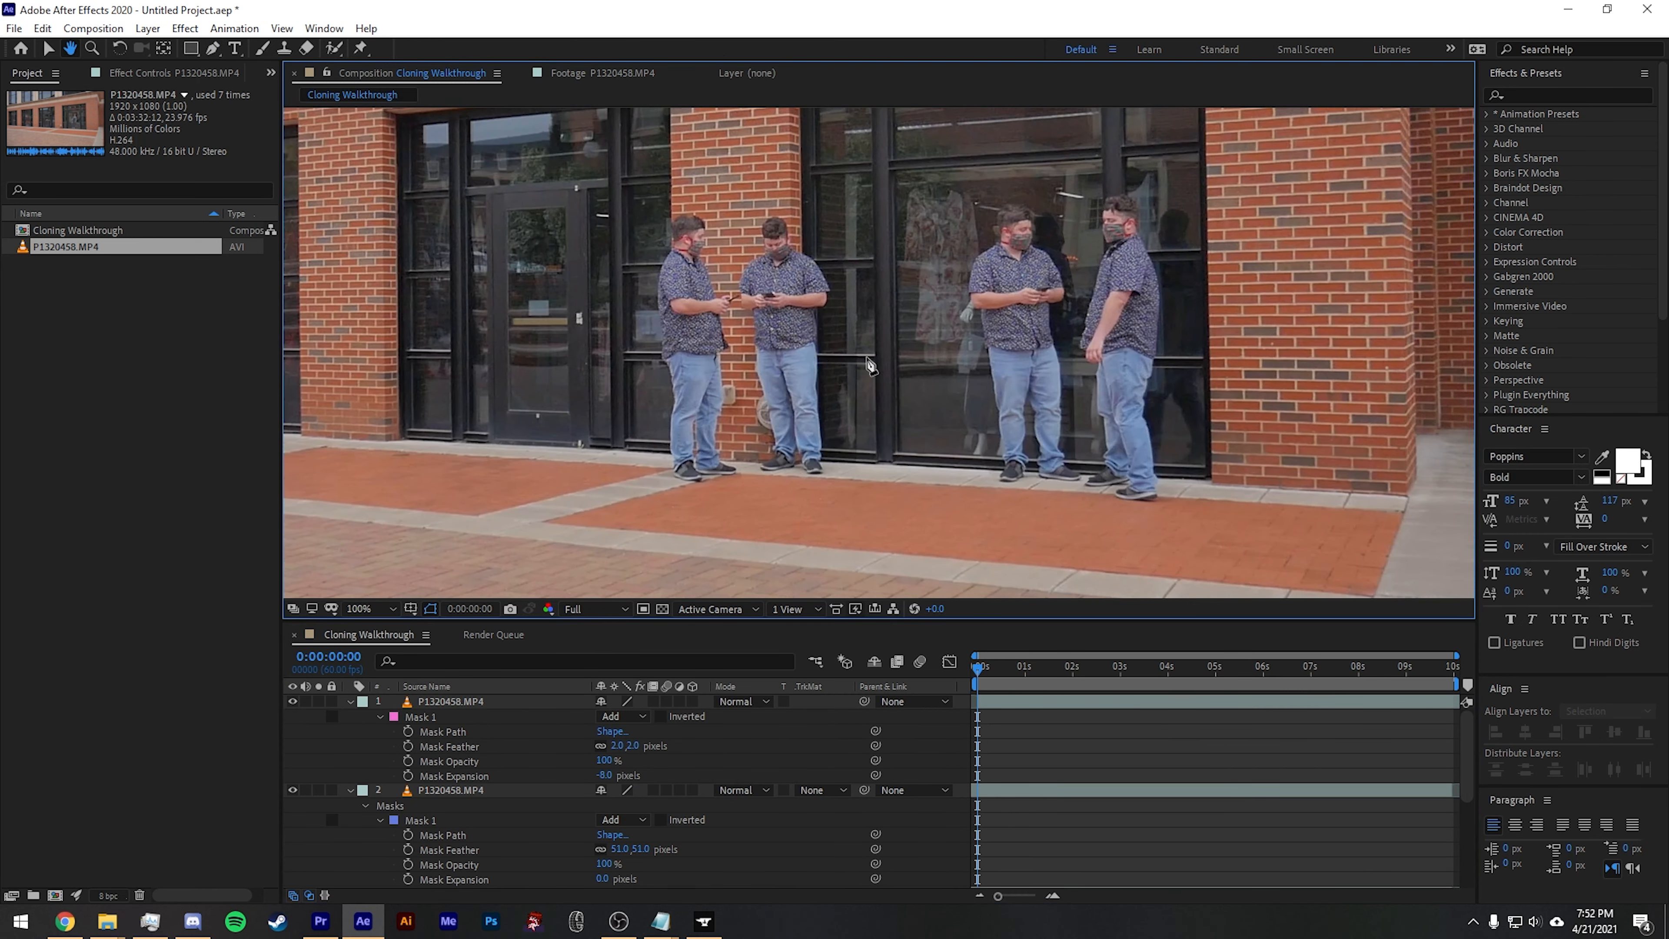
{"action": "mouse_move", "coordinate": [524, 485]}
{"action": "left_mouse_down"}
{"action": "mouse_move", "coordinate": [1032, 495]}
{"action": "mouse_move", "coordinate": [1099, 477]}
{"action": "mouse_move", "coordinate": [1084, 403]}
{"action": "mouse_move", "coordinate": [1077, 440]}
{"action": "left_mouse_up"}
{"action": "key", "text": "g"}
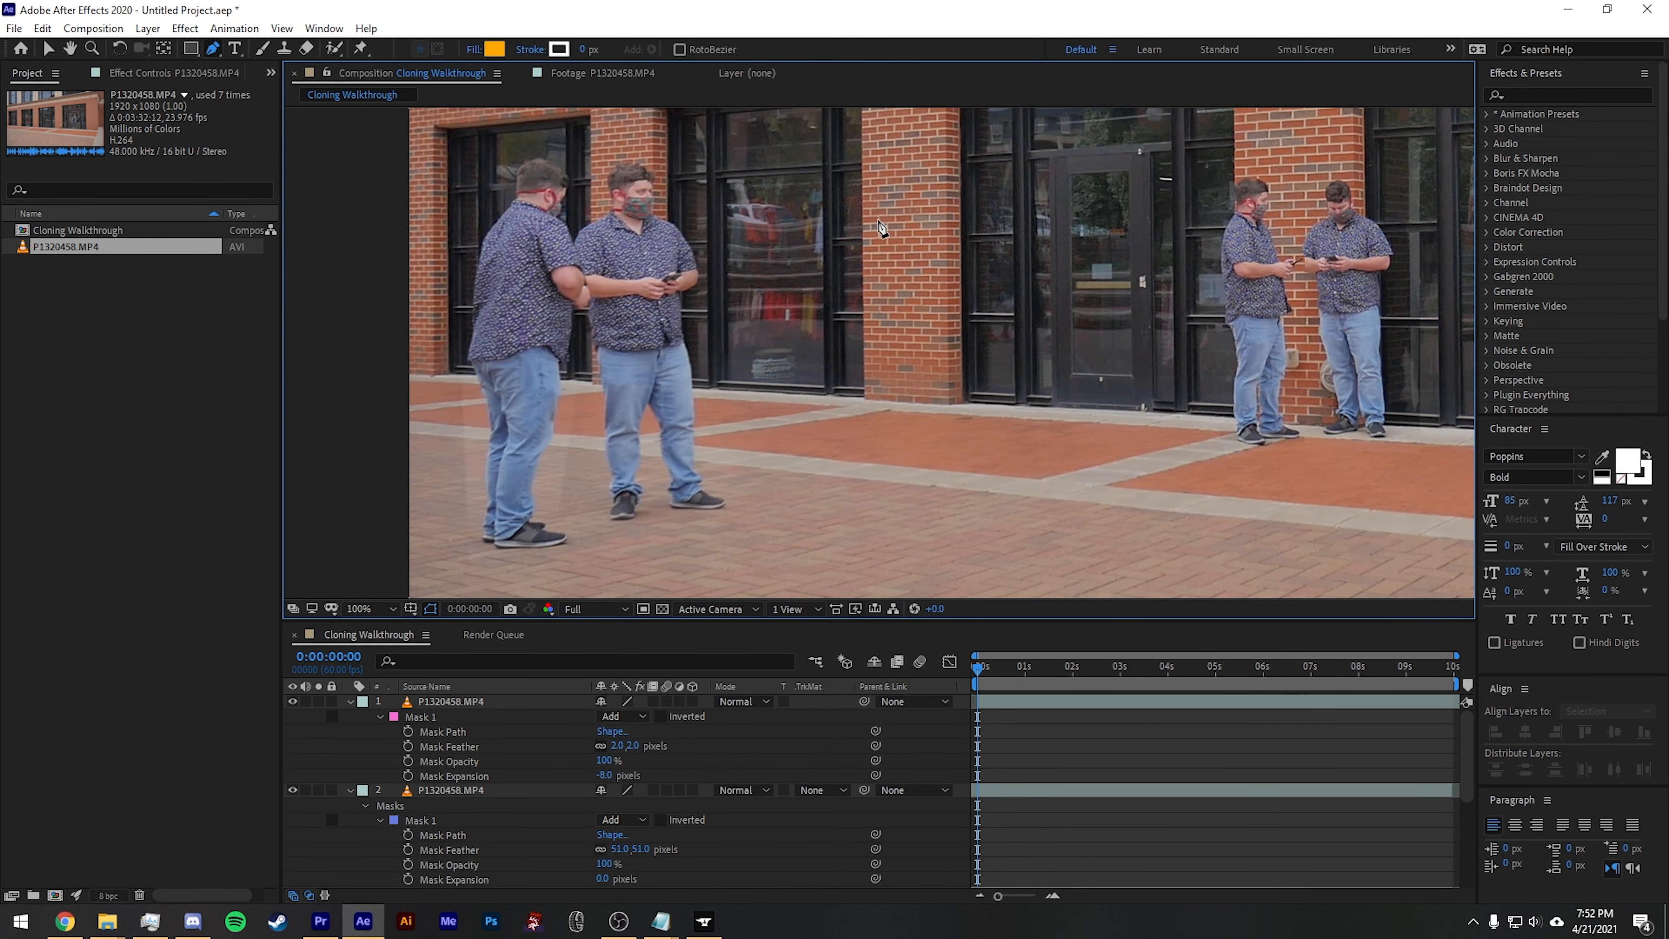
{"action": "scroll", "coordinate": [878, 252], "scroll_direction": "up", "scroll_amount": 2}
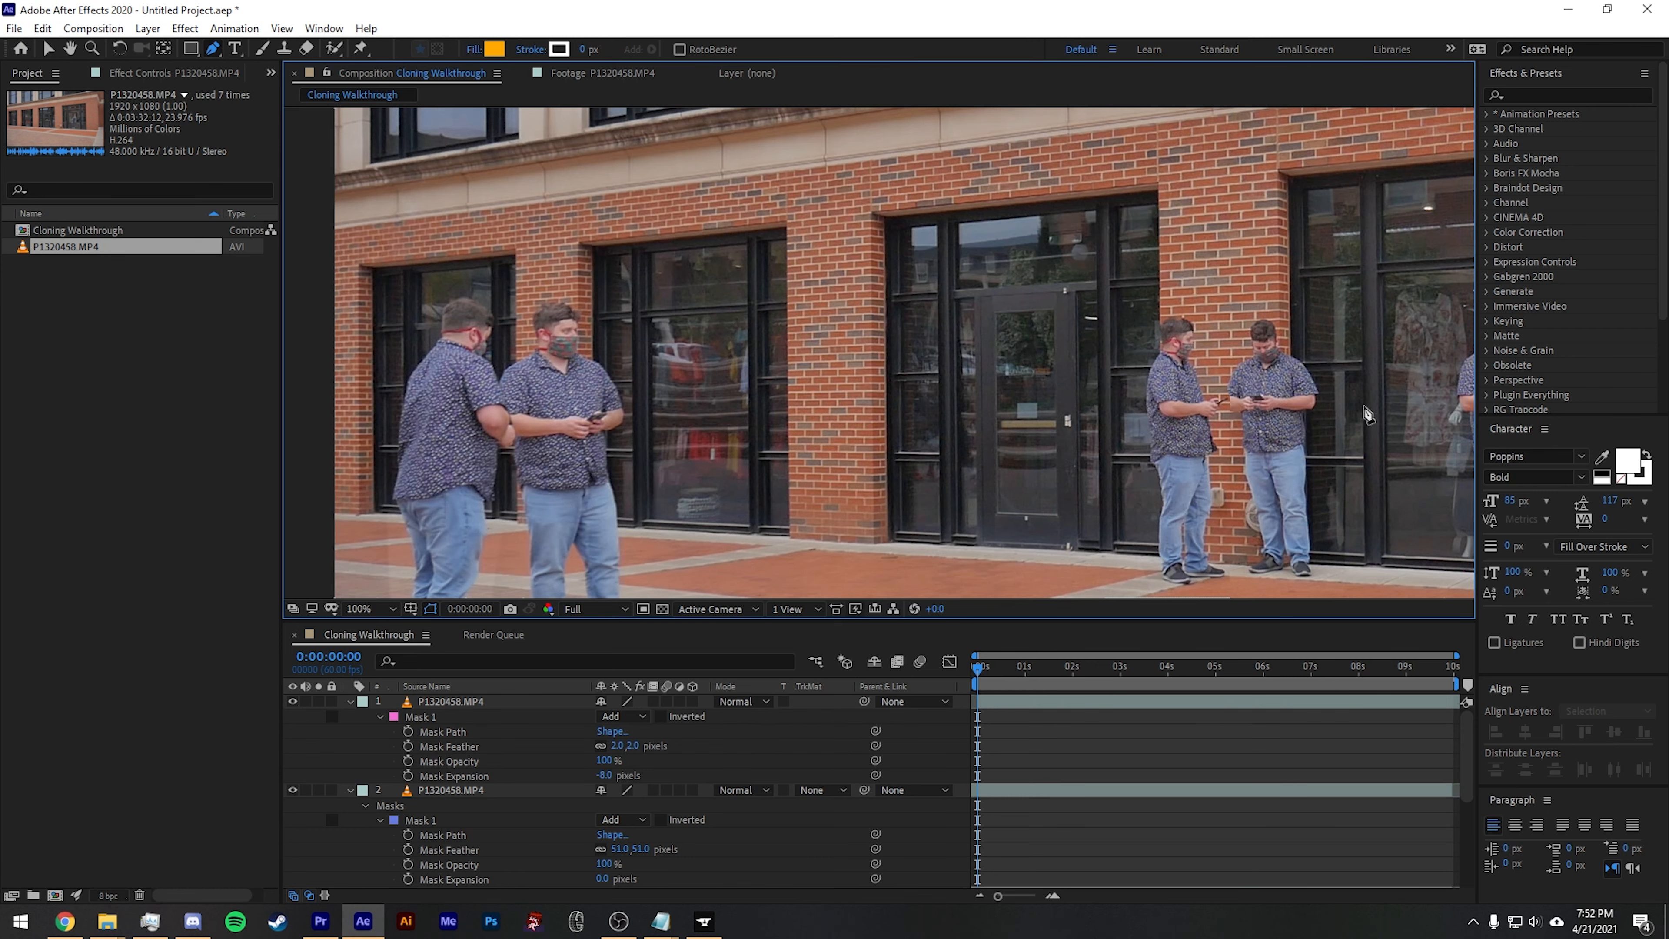
{"action": "left_click_drag", "start_coordinate": [812, 507], "coordinate": [1130, 359]}
{"action": "key", "text": "g"}
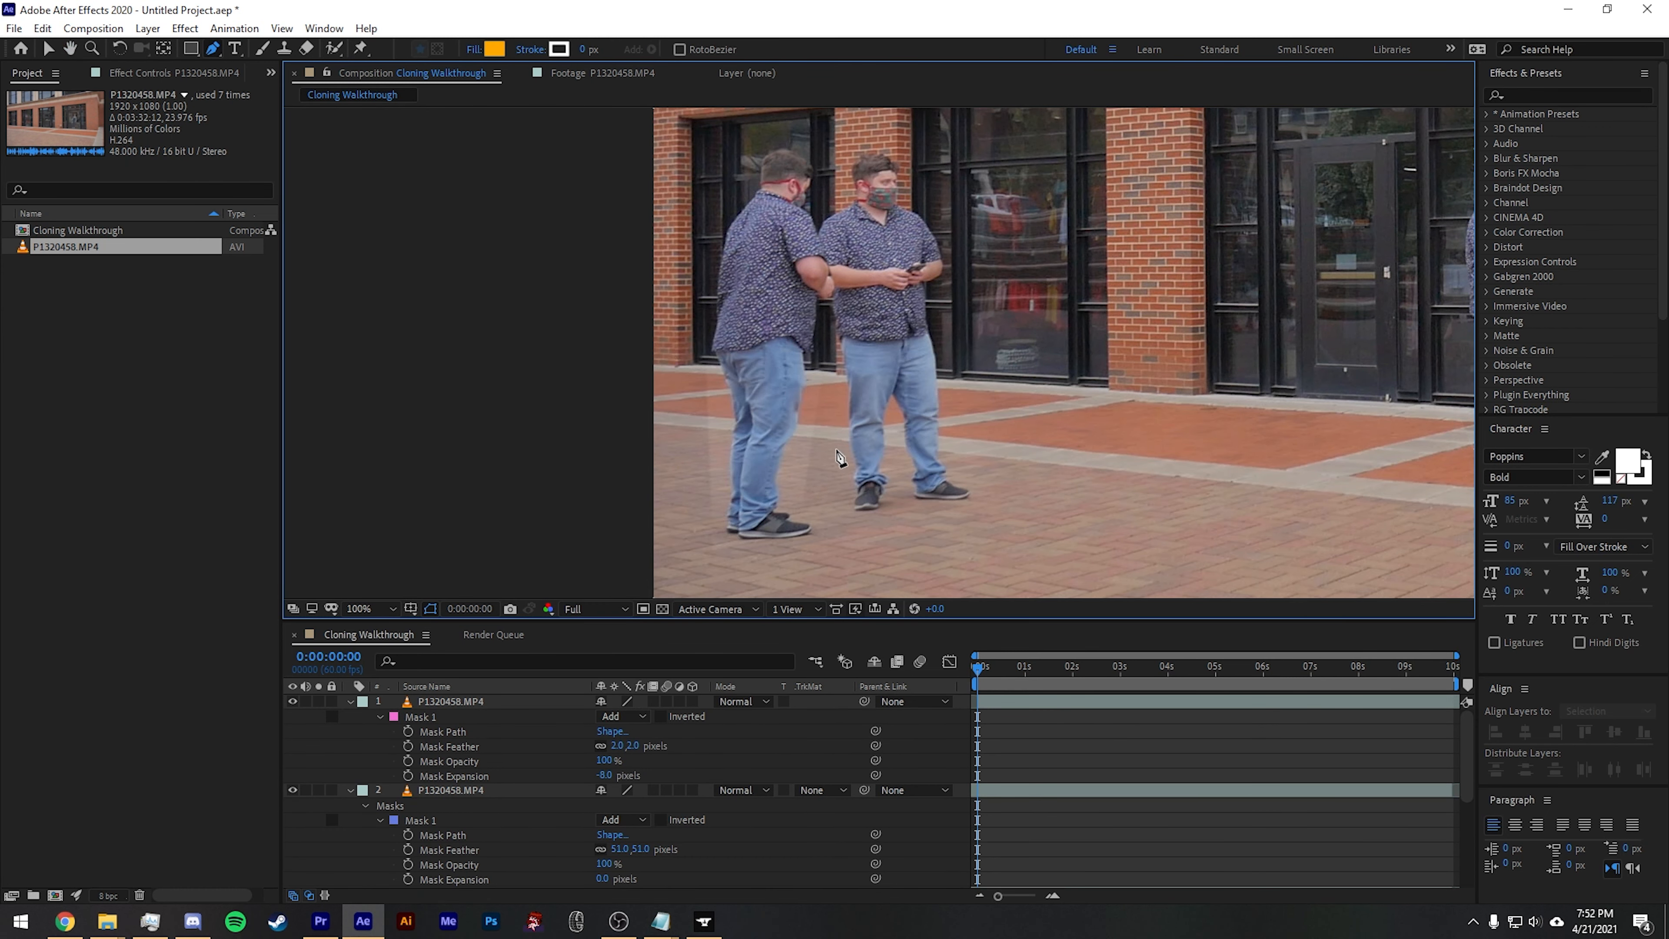
{"action": "key", "text": "v"}
{"action": "left_click", "coordinate": [768, 525]}
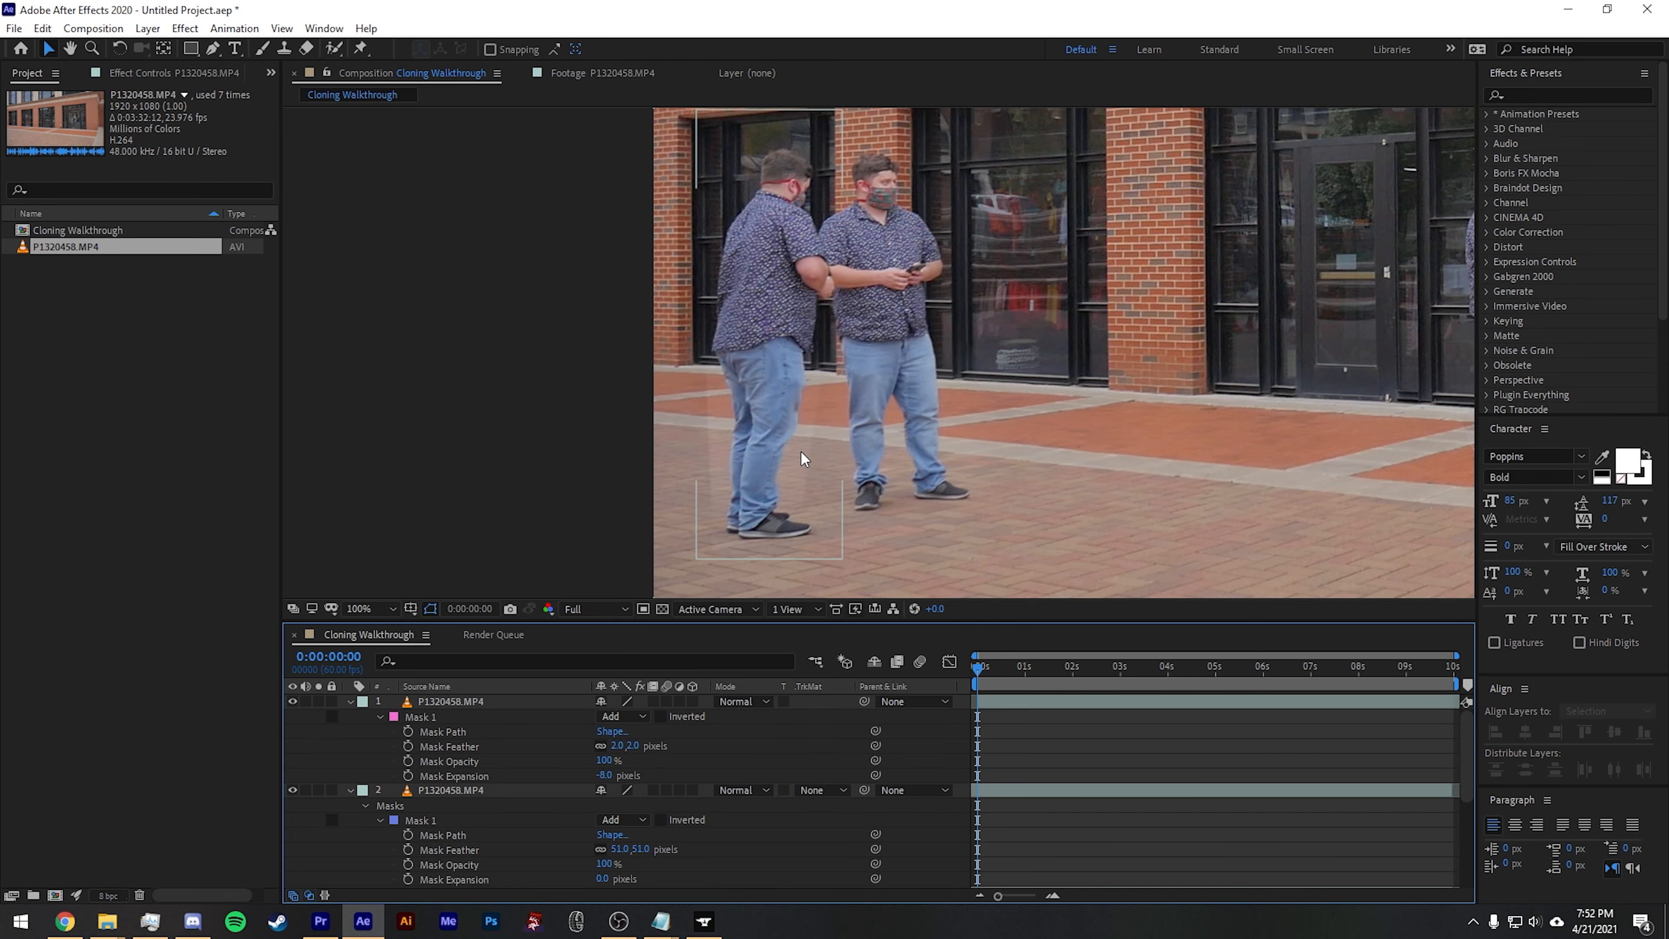
{"action": "scroll", "coordinate": [798, 468], "scroll_direction": "up", "scroll_amount": 2}
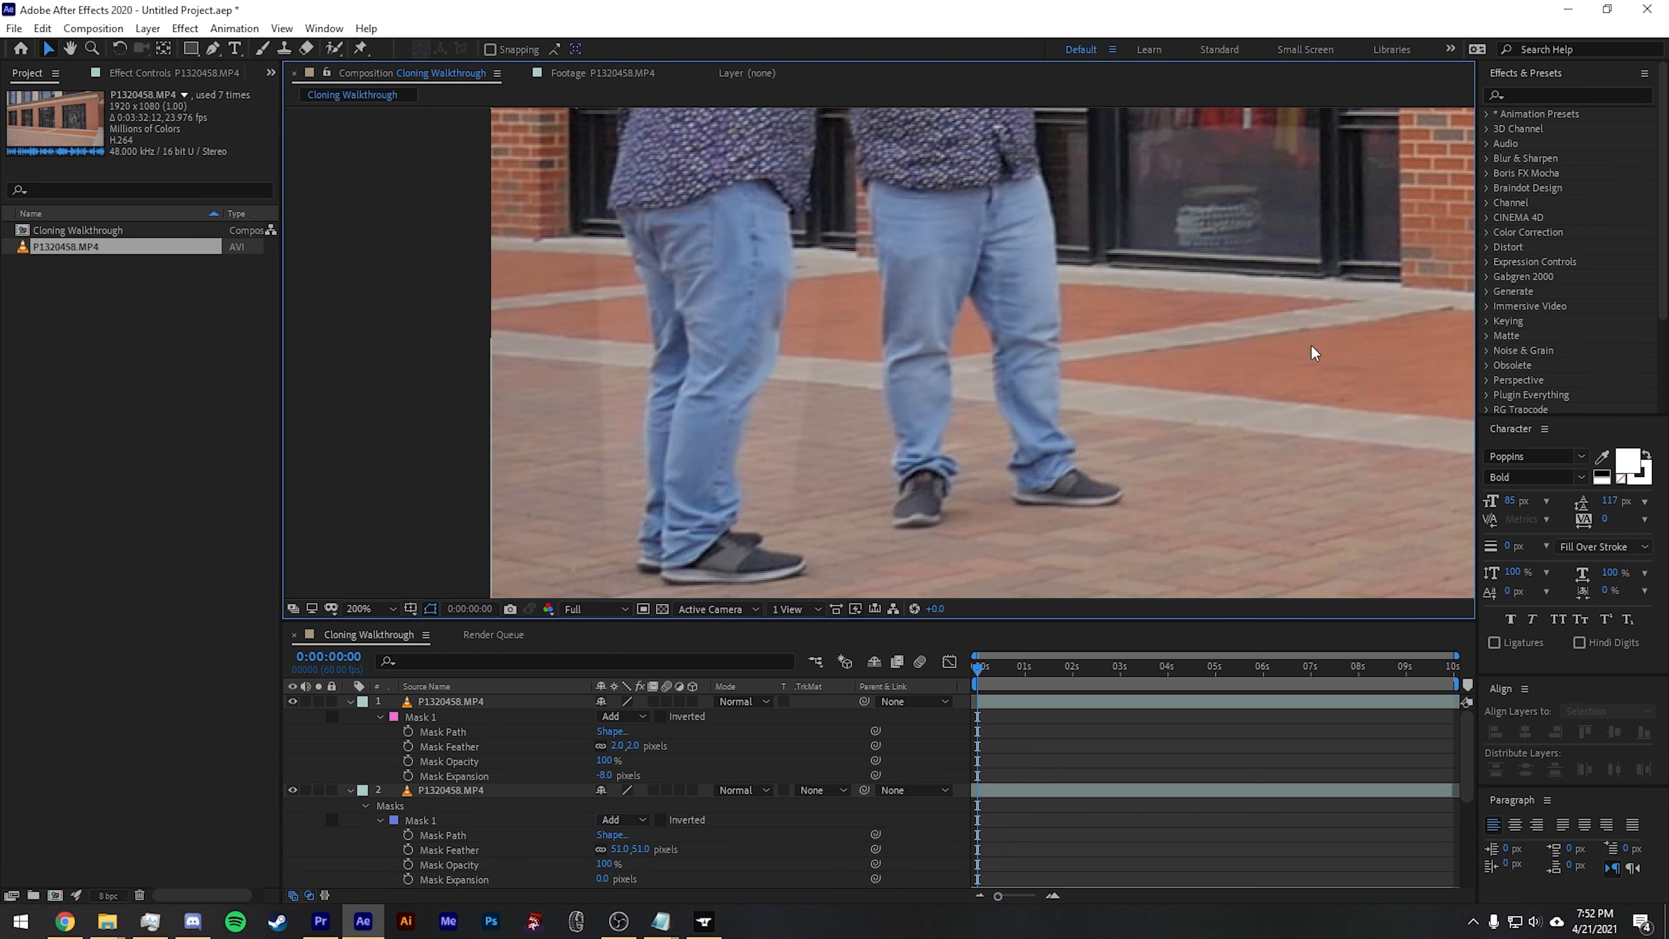
{"action": "left_click_drag", "start_coordinate": [1146, 148], "coordinate": [996, 337]}
{"action": "scroll", "coordinate": [1081, 307], "scroll_direction": "down", "scroll_amount": 2}
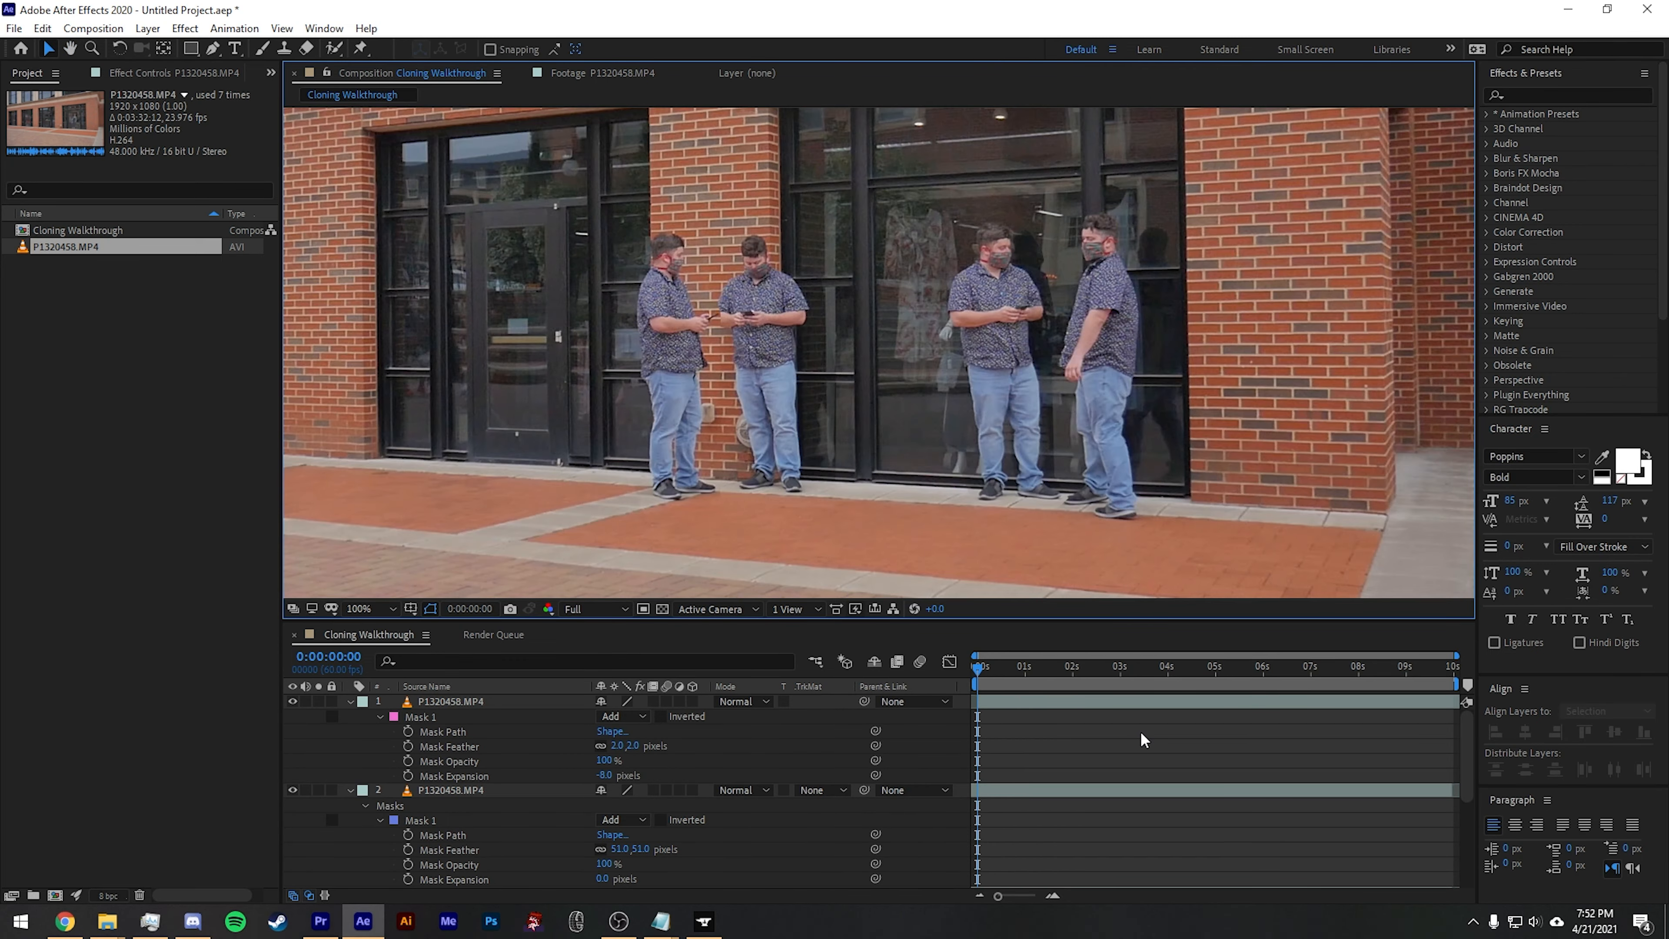